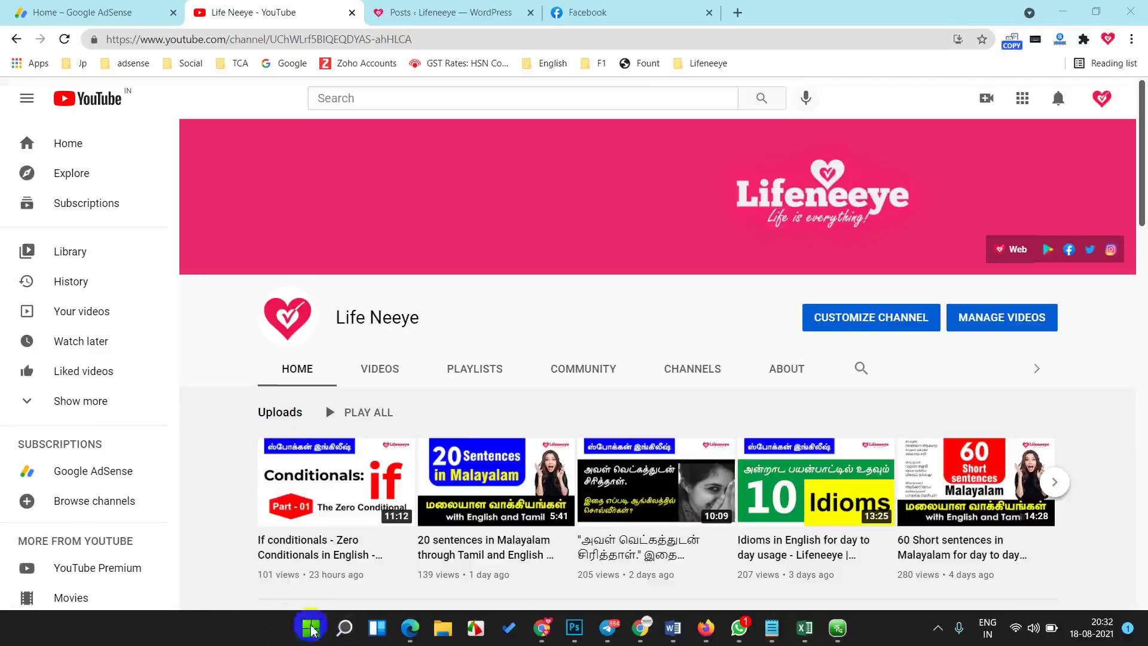
Open the Taskbar page of the Windows Personalization settings and expand the Taskbar behaviors options
left_click(311, 628)
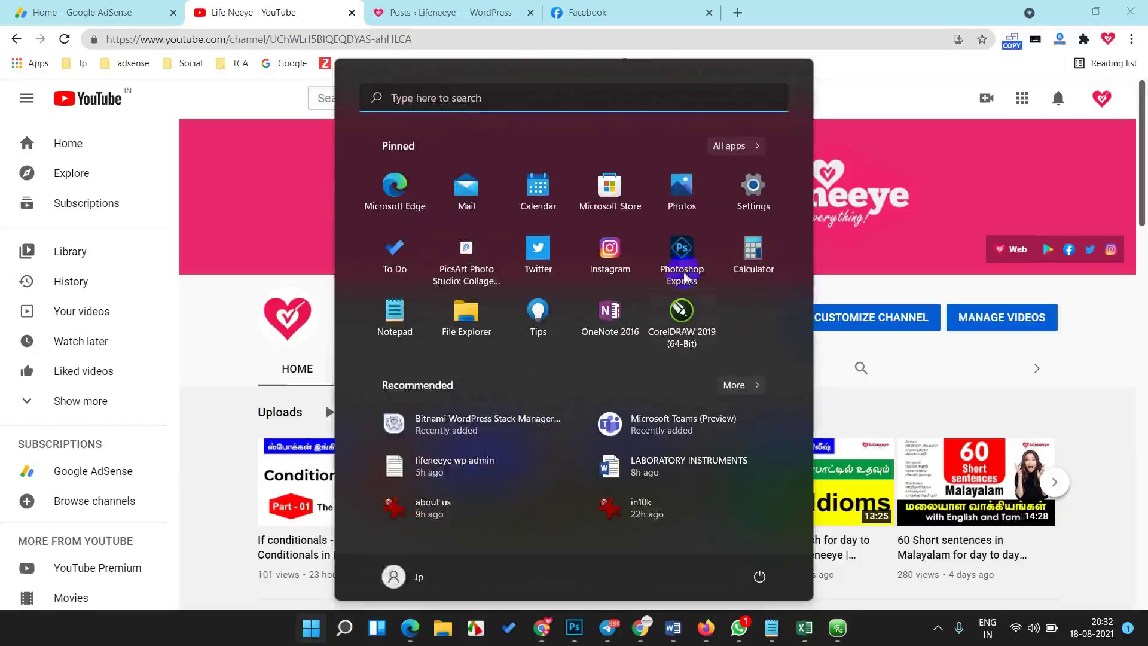
left_click(754, 186)
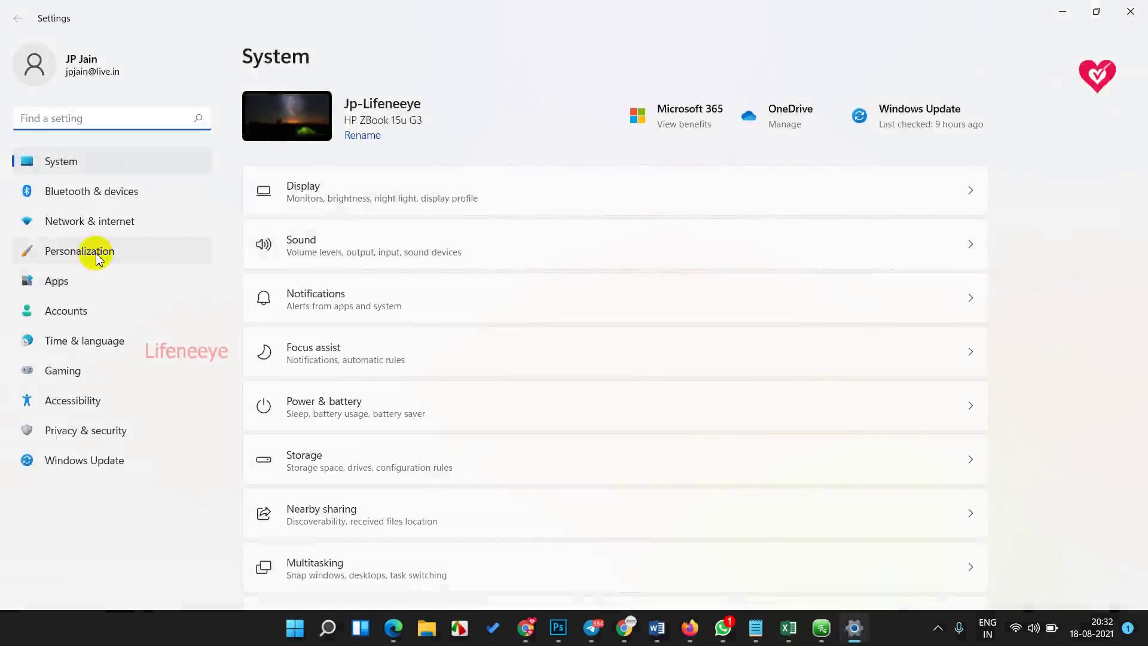
left_click(96, 256)
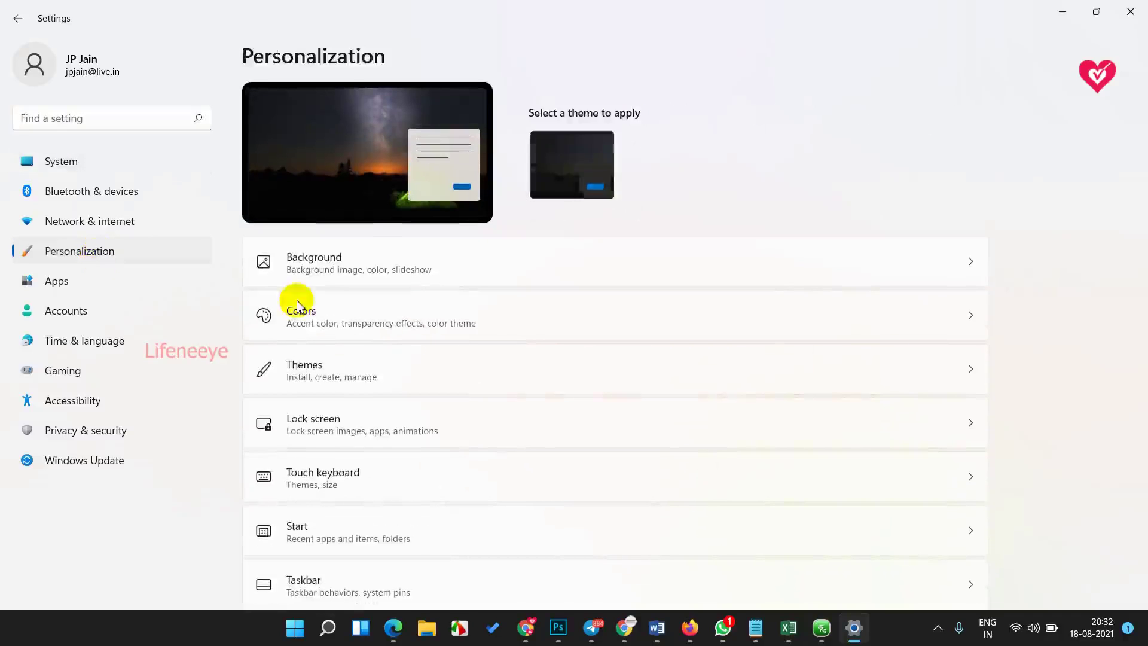
scroll(550, 565, "down", 3)
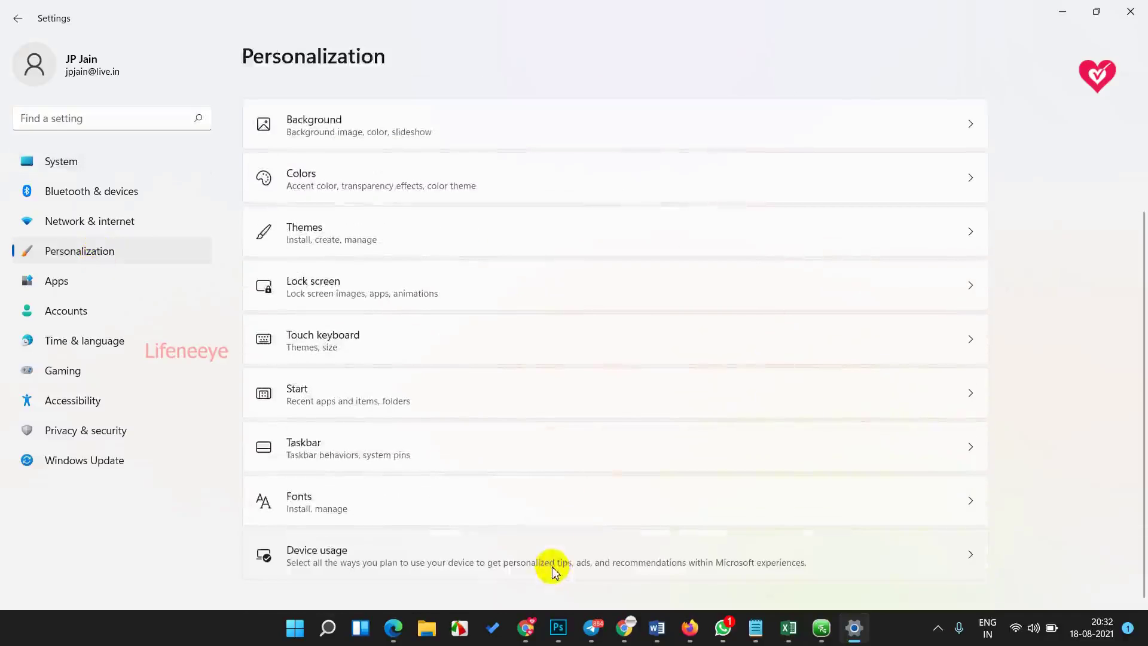
left_click(554, 448)
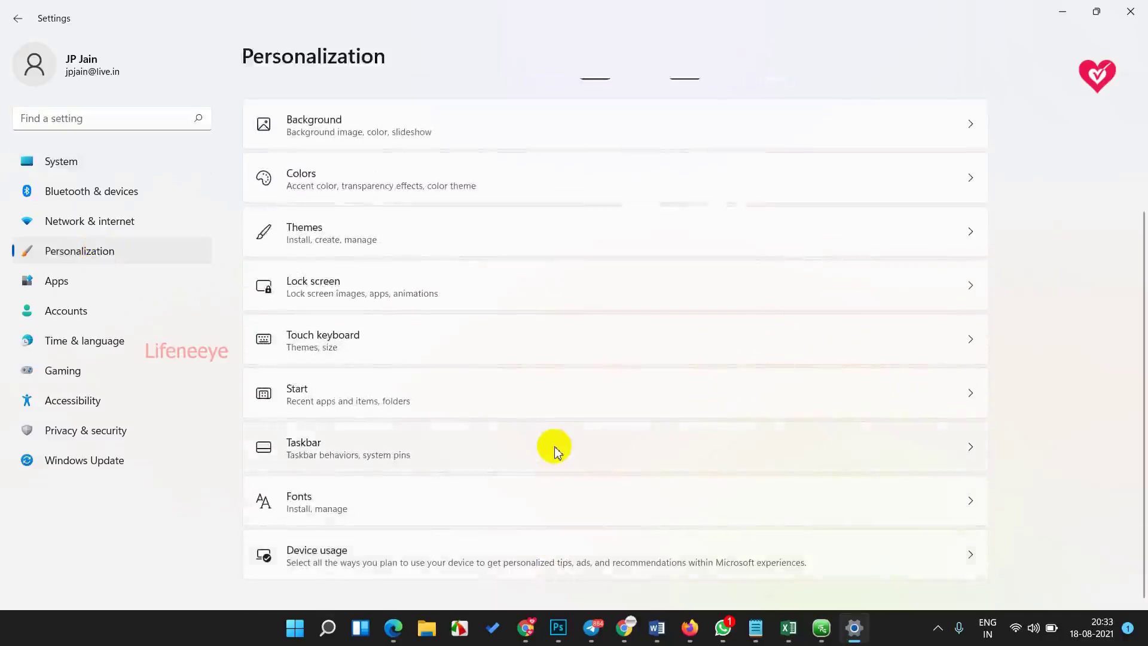
scroll(667, 443, "down", 2)
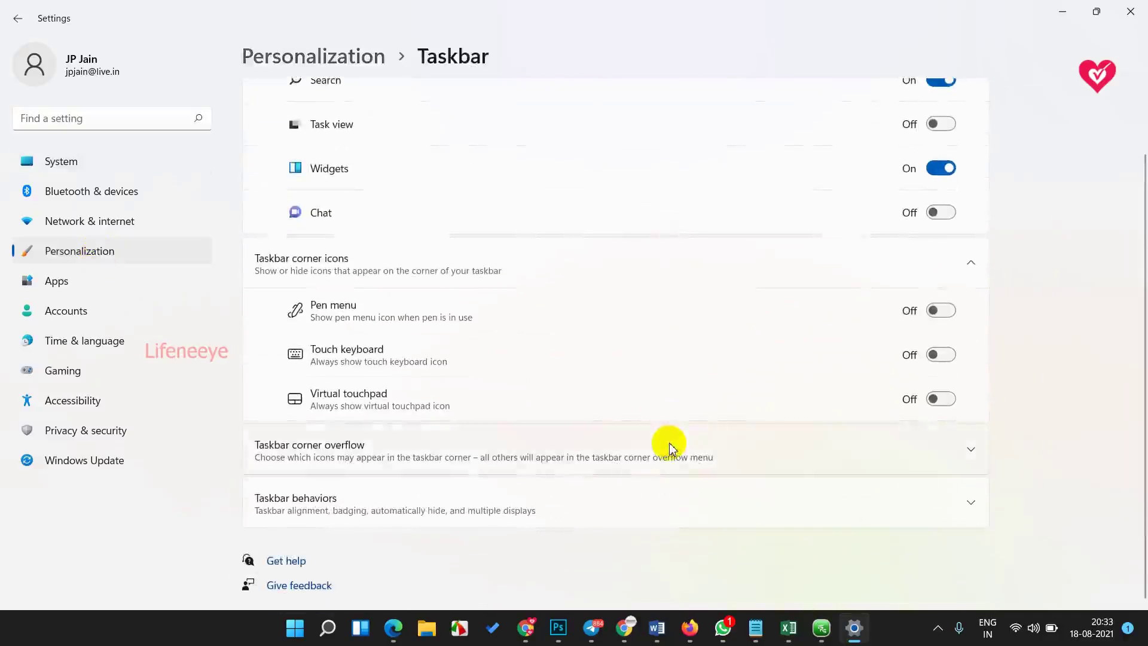
left_click(447, 512)
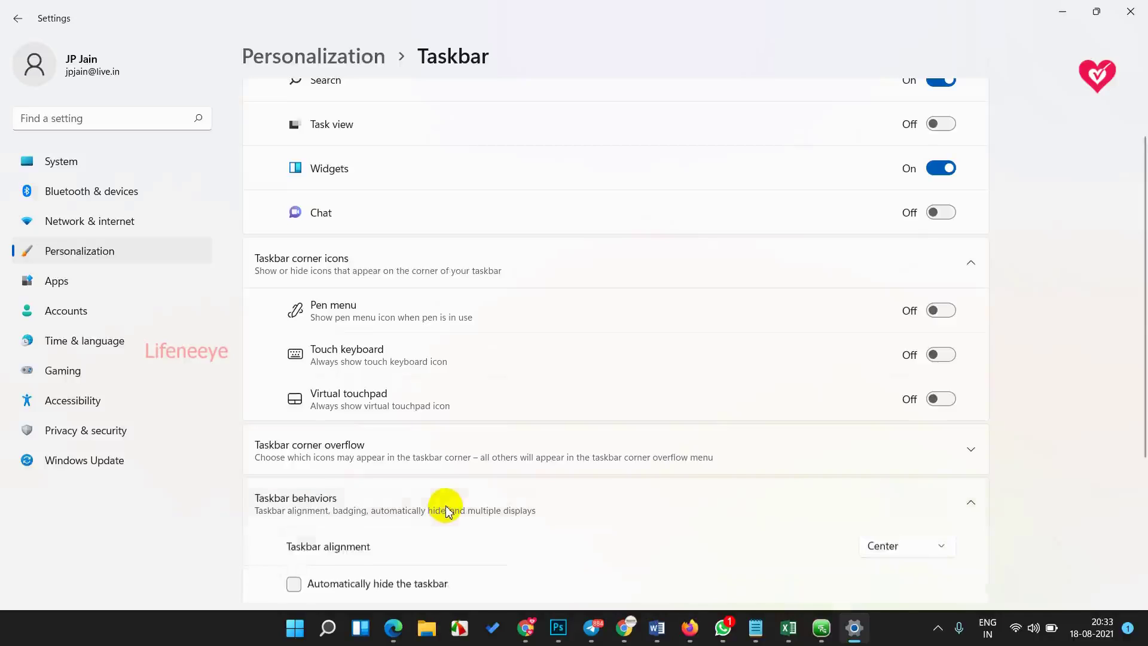
scroll(1141, 386, "down", 3)
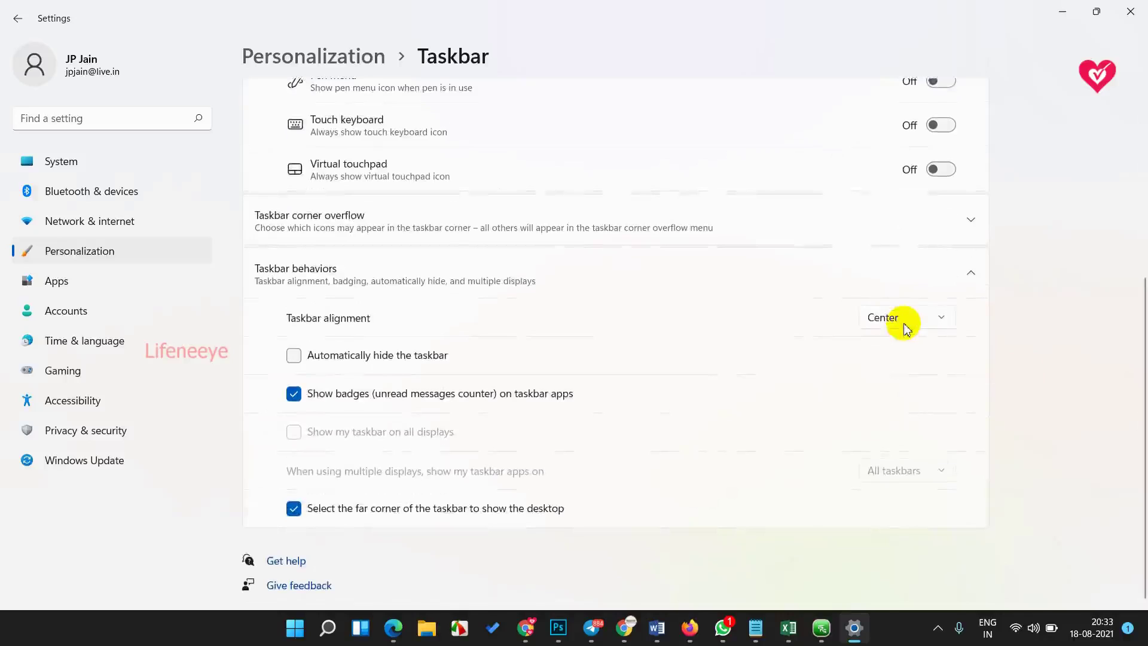
Set the taskbar alignment to Left and return it to Center
left_click(908, 321)
left_click(899, 292)
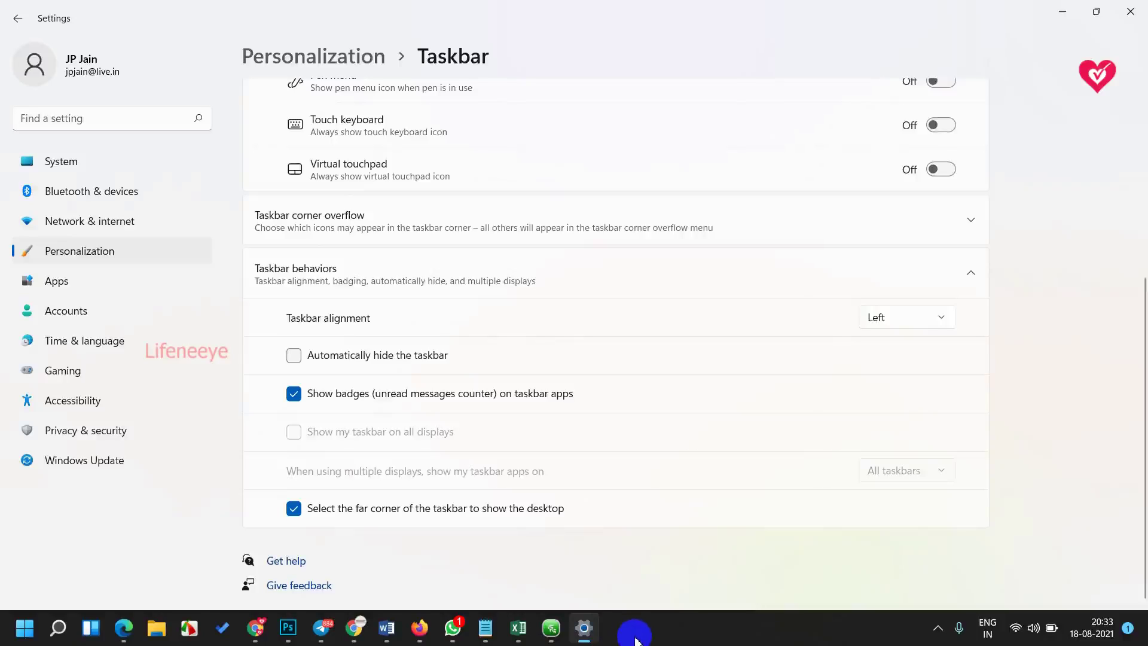
left_click(895, 317)
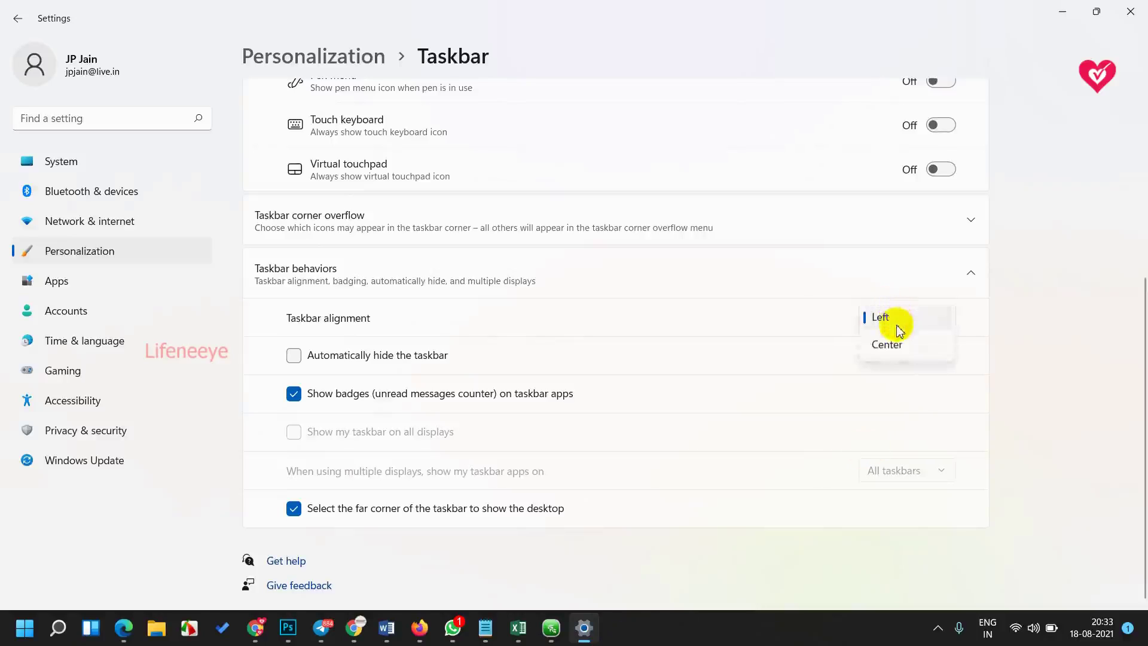
left_click(895, 344)
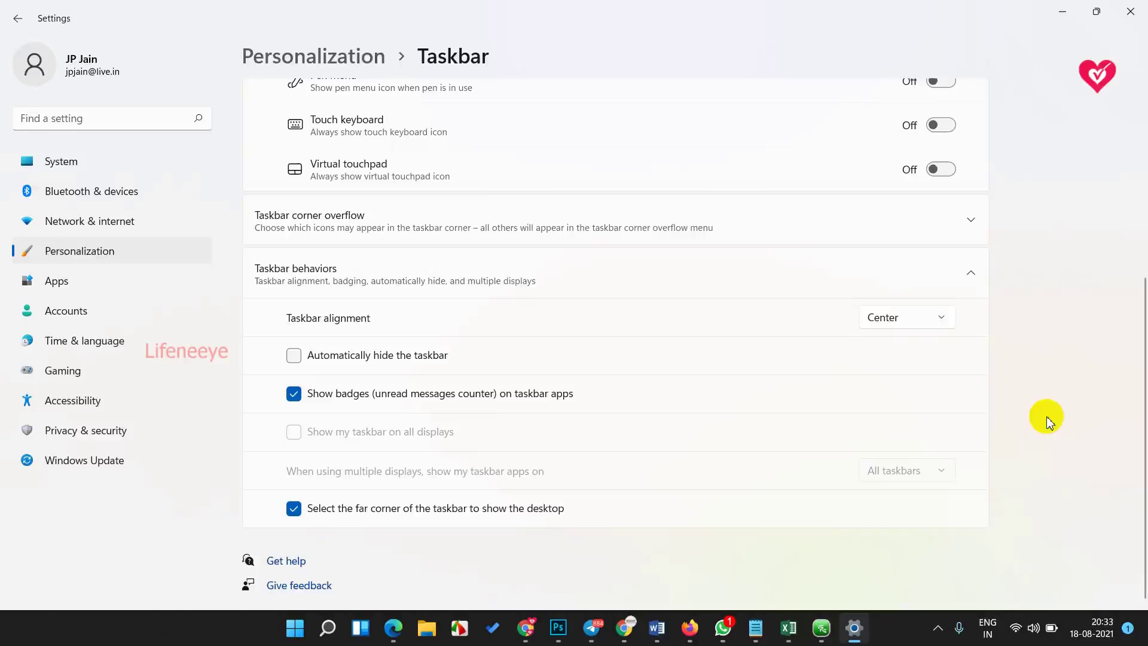
Enable automatic hiding of the taskbar, reveal the hidden taskbar, and disable the option again
left_click(294, 357)
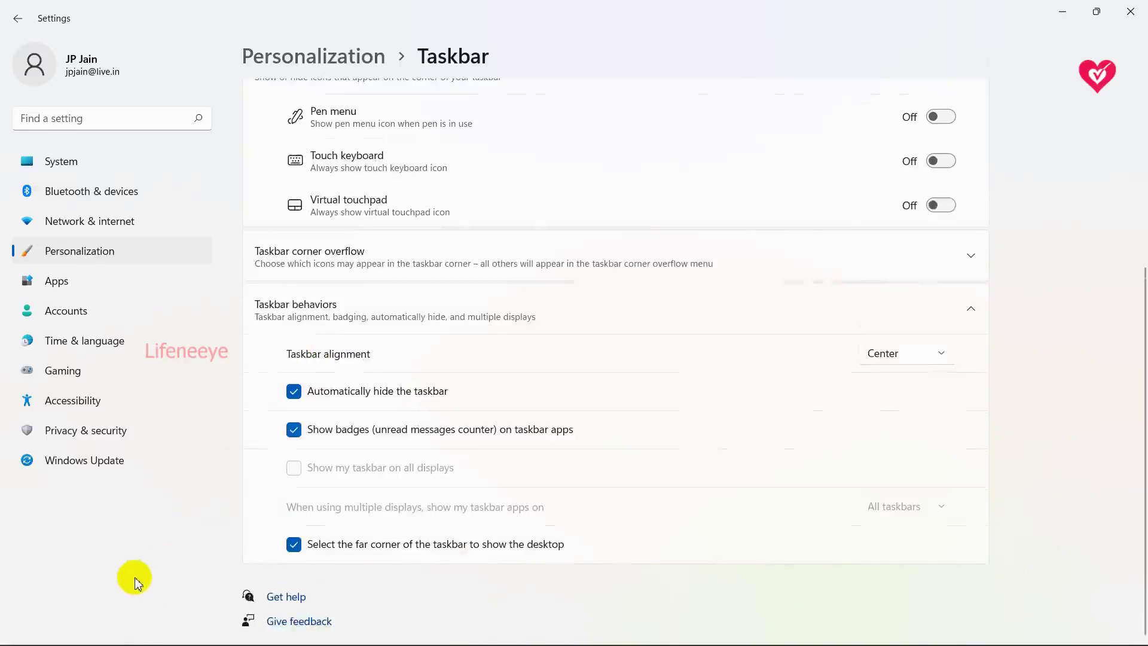
mouse_move(144, 640)
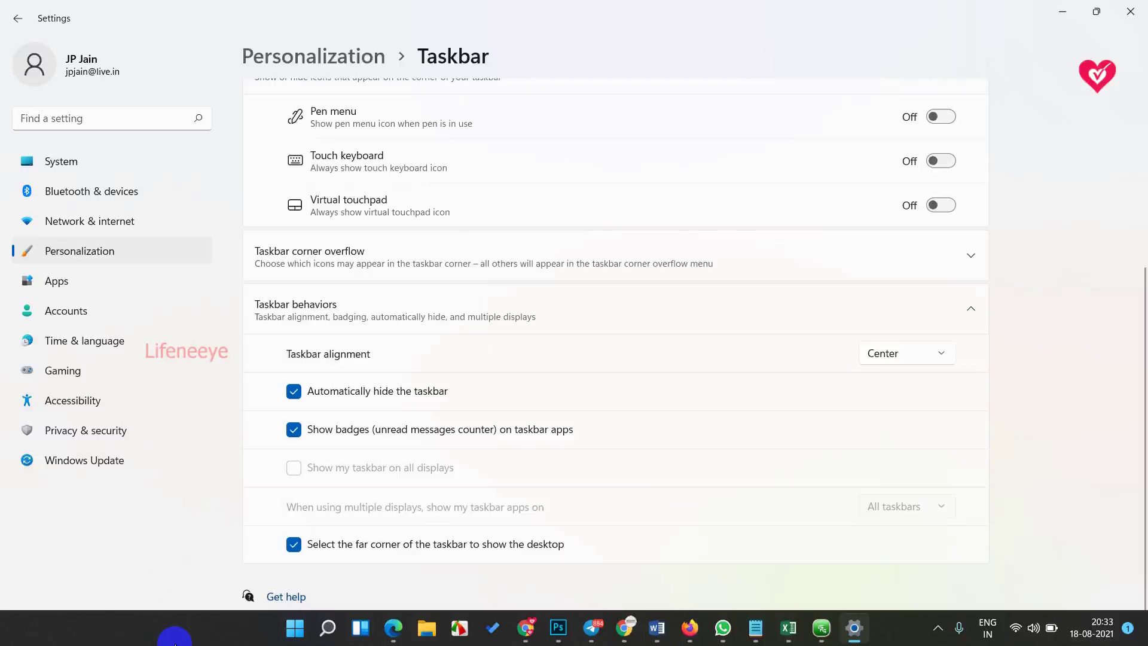
left_click(298, 397)
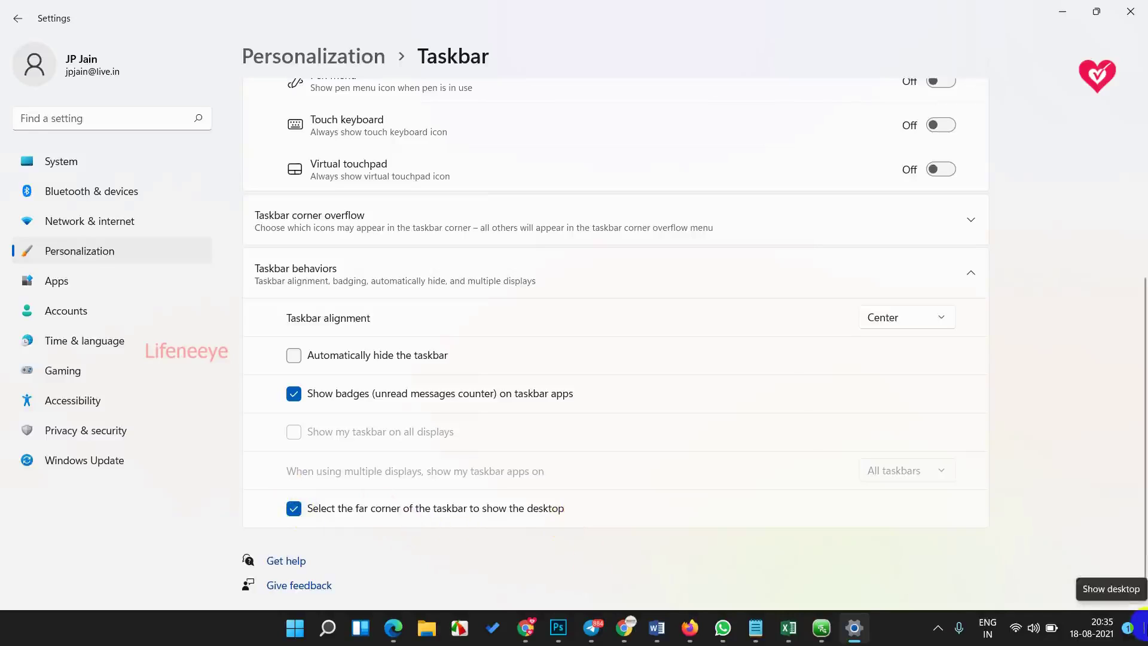
Show the desktop several times, including from the far corner of the taskbar, and restore the Settings window each time
left_click(1145, 626)
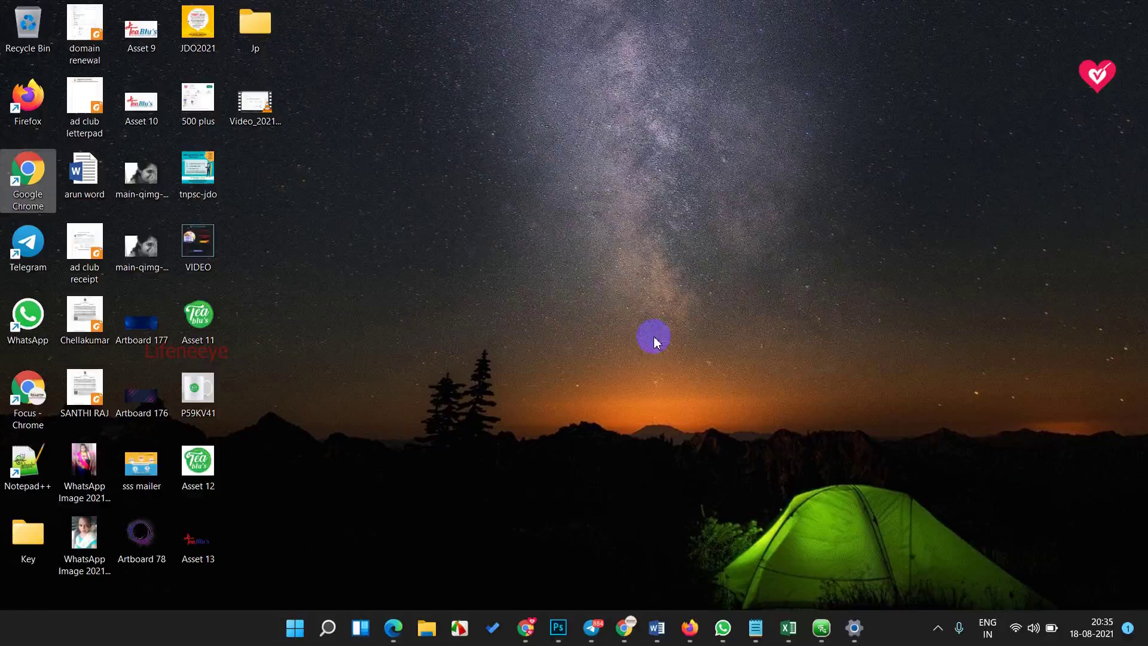
left_click(856, 627)
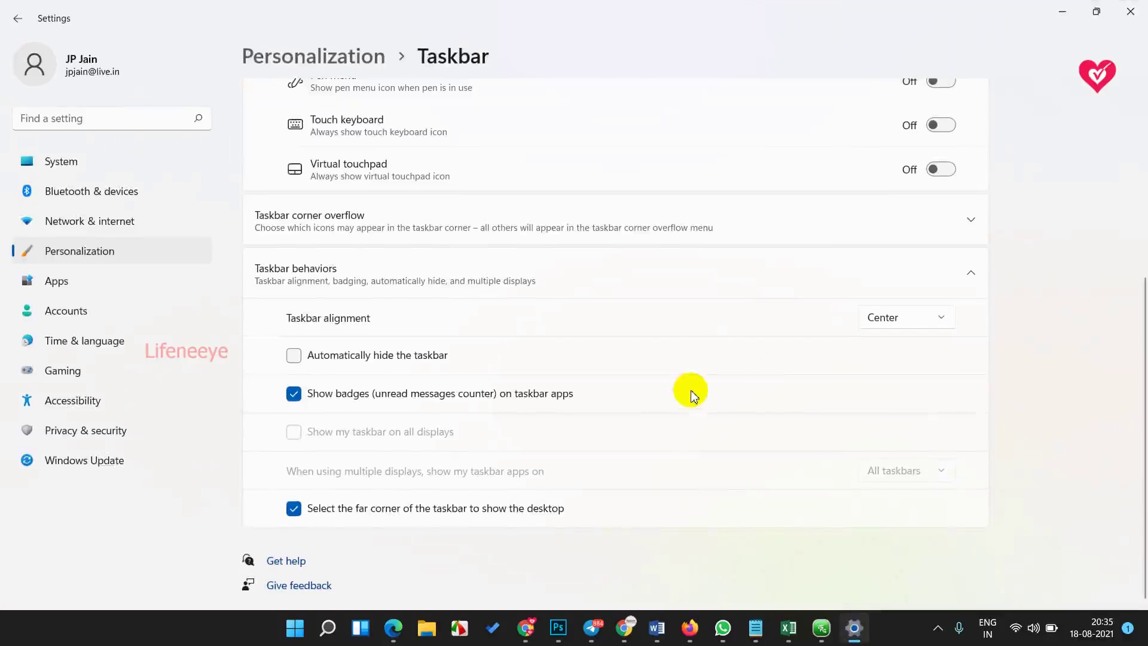
key("super+d")
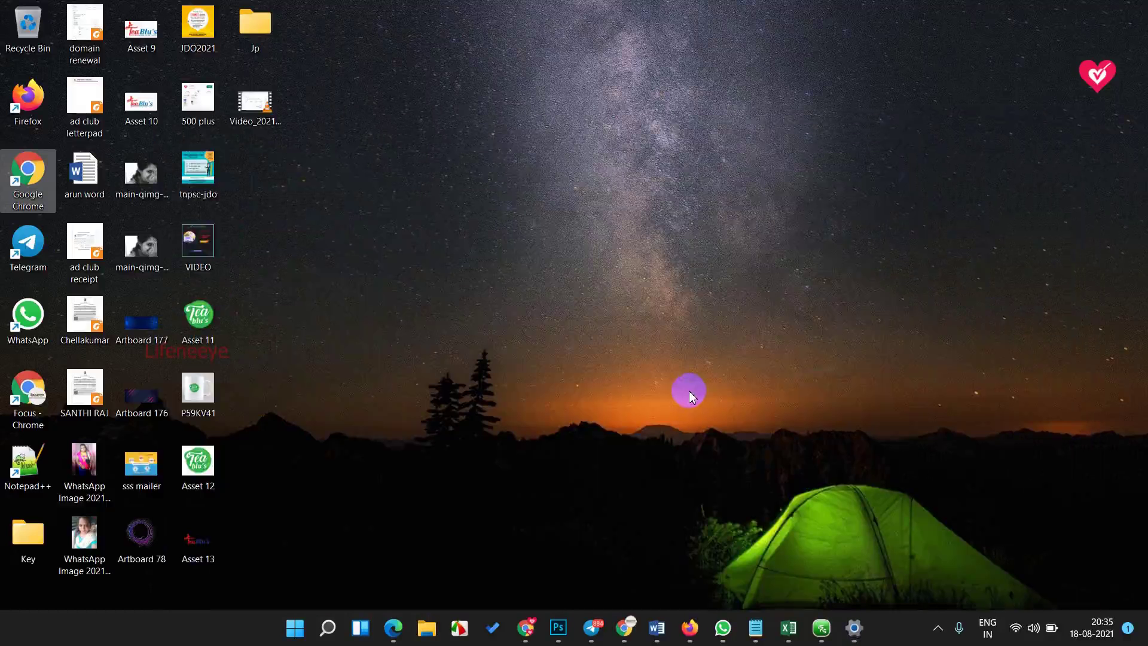
left_click(855, 627)
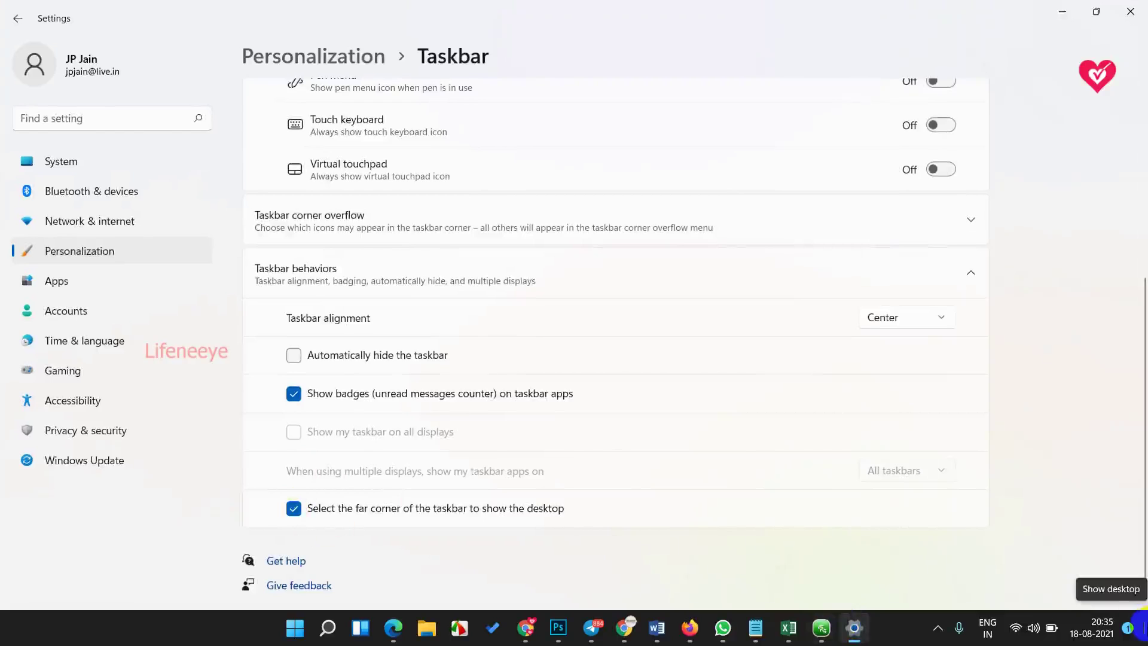
left_click(1144, 640)
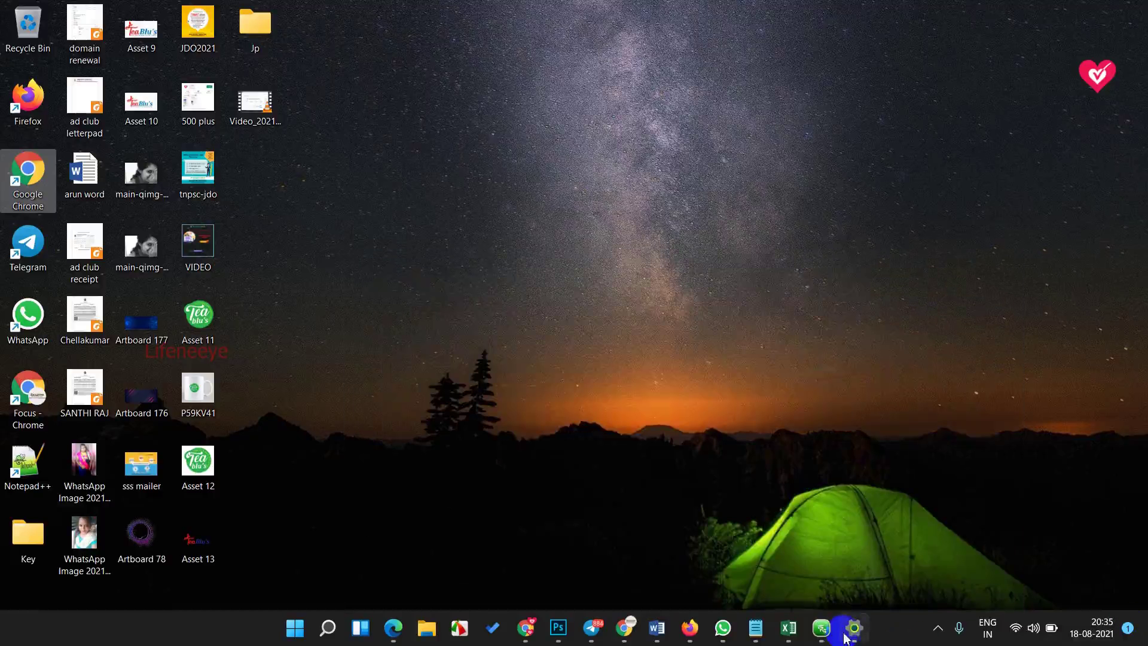
left_click(855, 627)
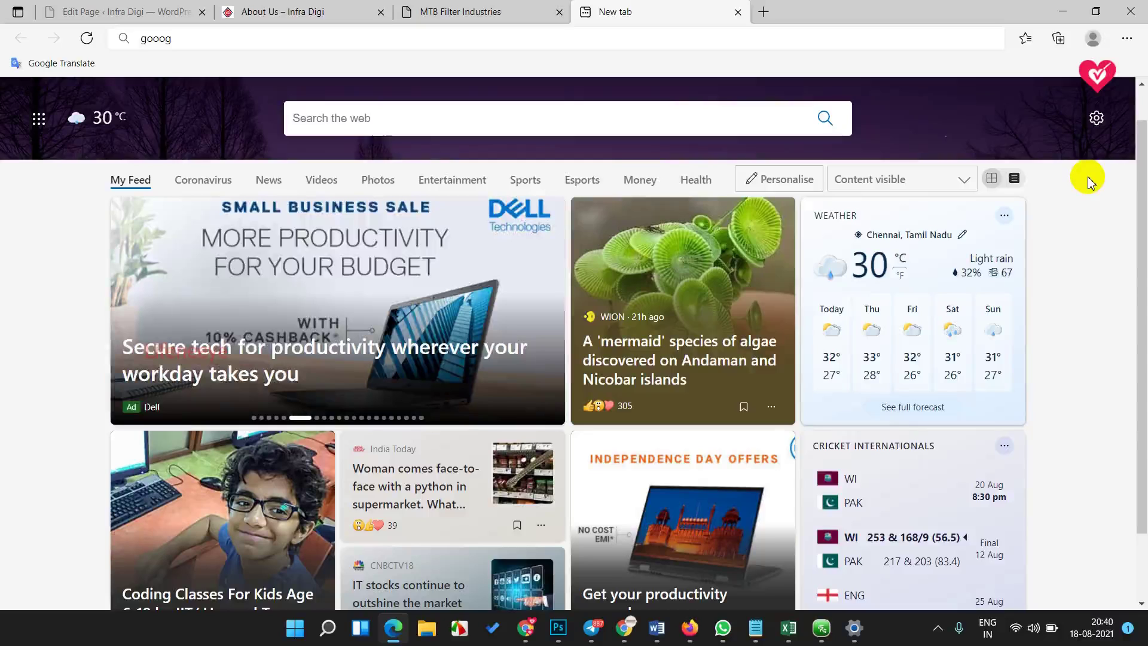
Minimize the Edge and Gmail windows, restore Excel's Book1 to a floating window, and shake it to minimize all other windows
left_click(1062, 12)
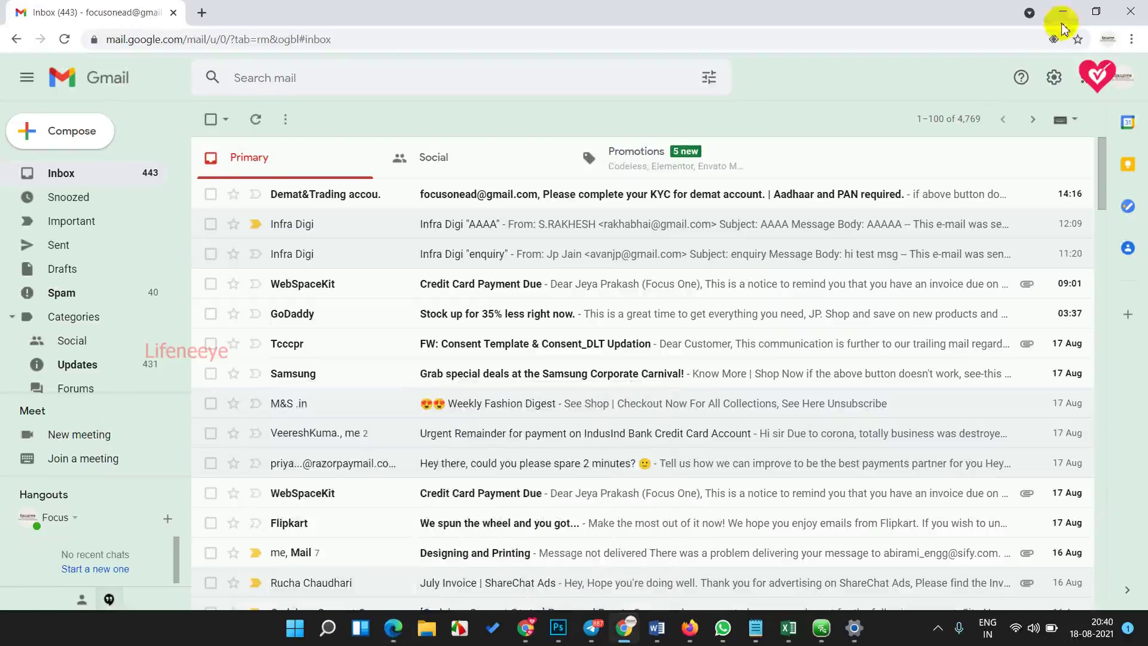
left_click(1060, 12)
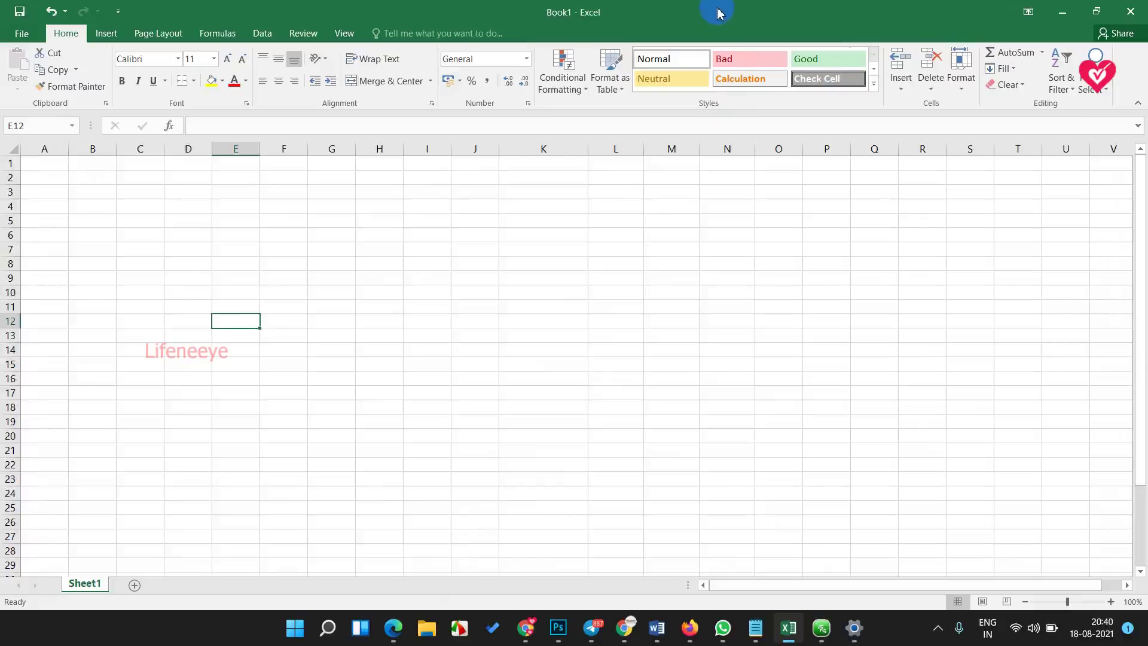
double_click(661, 6)
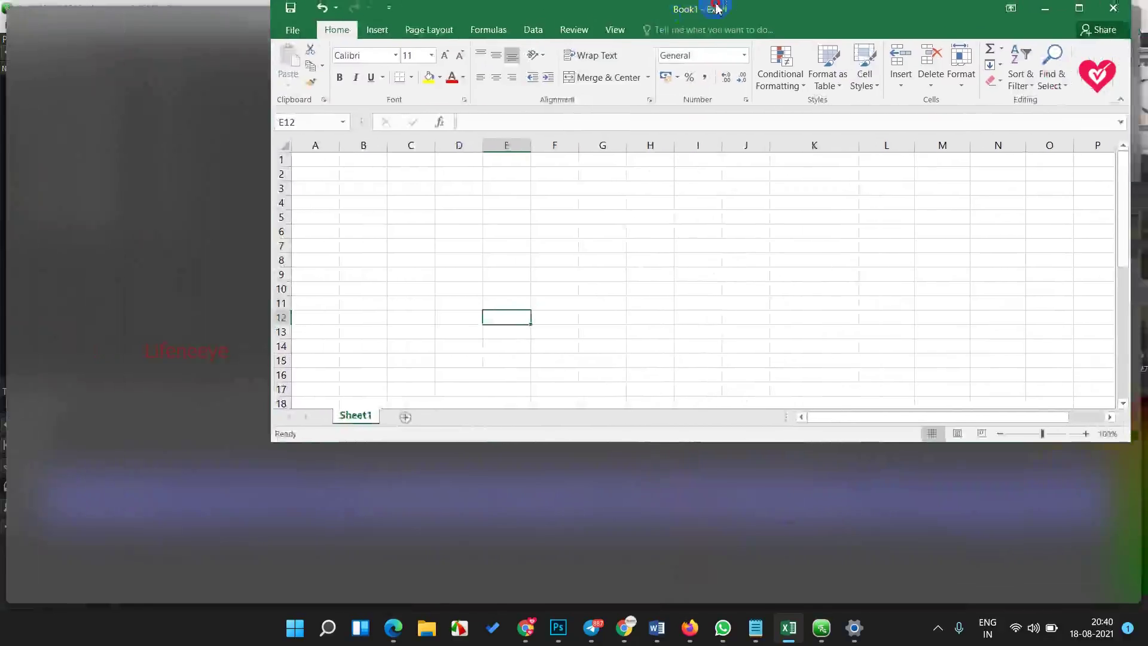
mouse_move(733, 6)
left_mouse_down()
mouse_move(662, 12)
mouse_move(720, 9)
mouse_move(761, 80)
left_mouse_up()
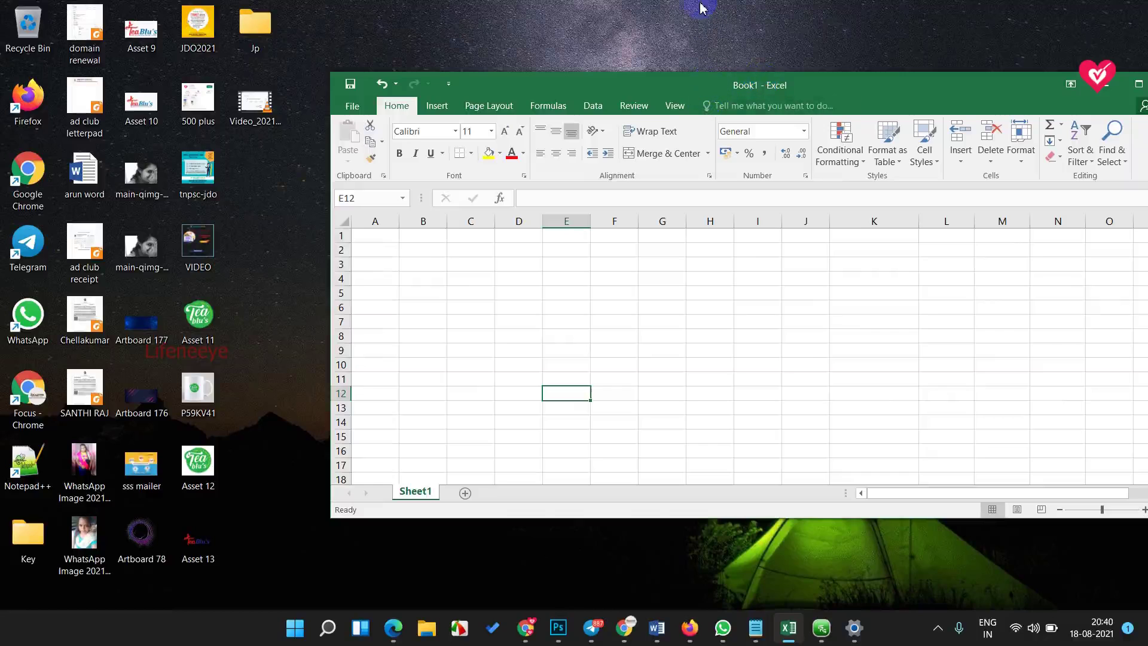
Open the Multitasking page in the Windows System settings and turn off Title bar window shake
left_click(854, 628)
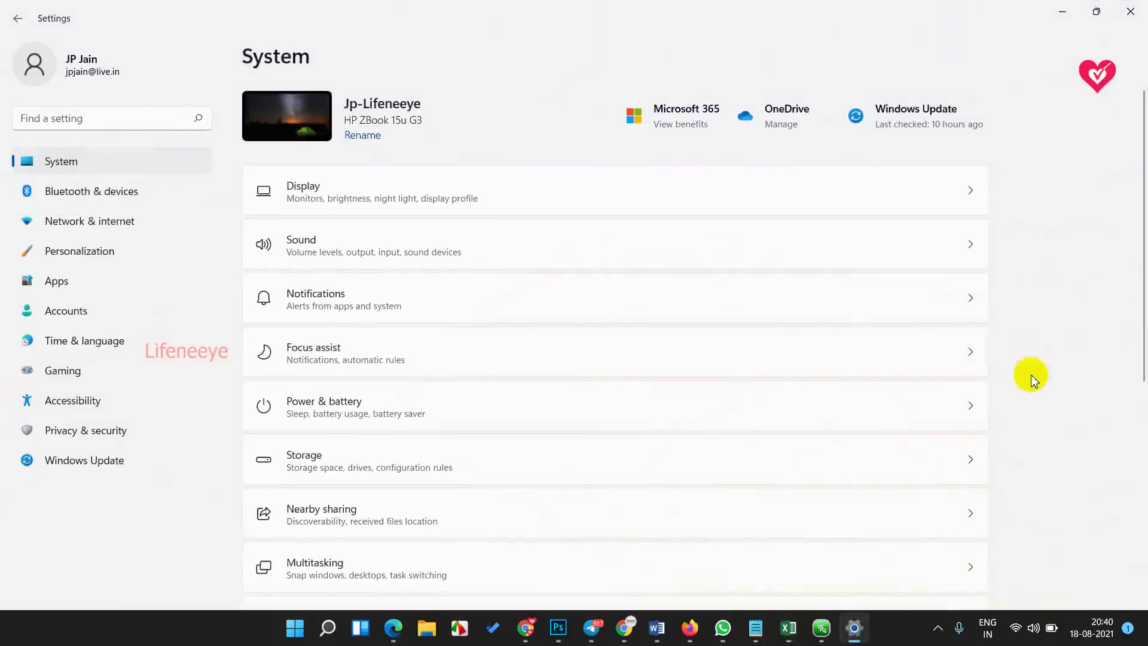
scroll(1027, 371, "down", 3)
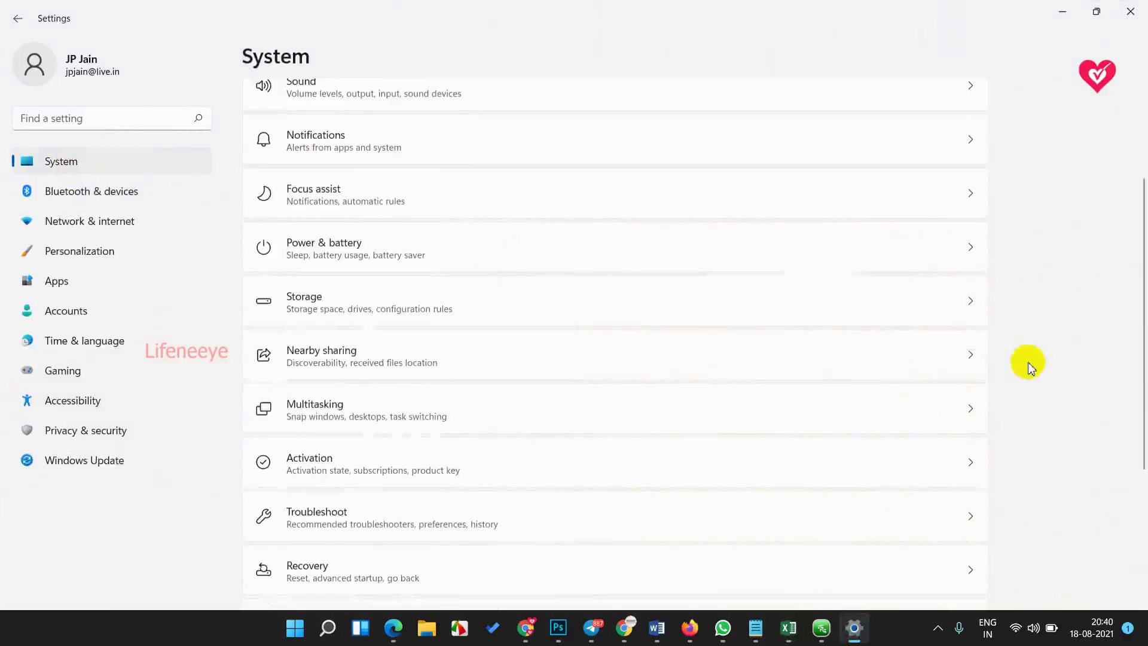
left_click(536, 410)
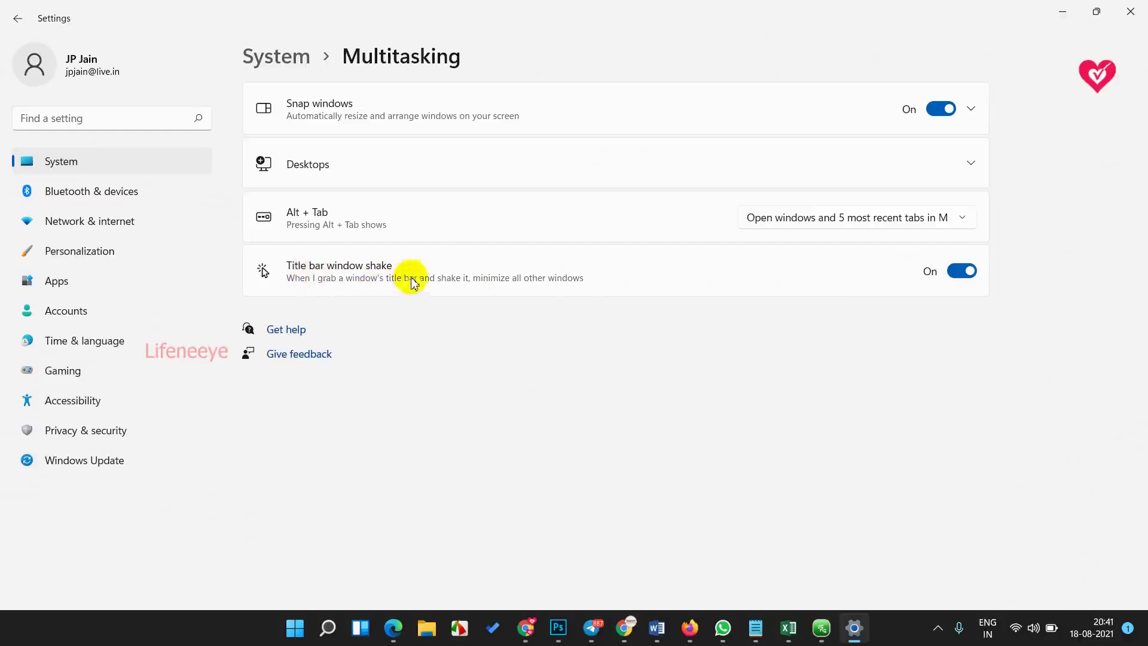
left_click(962, 271)
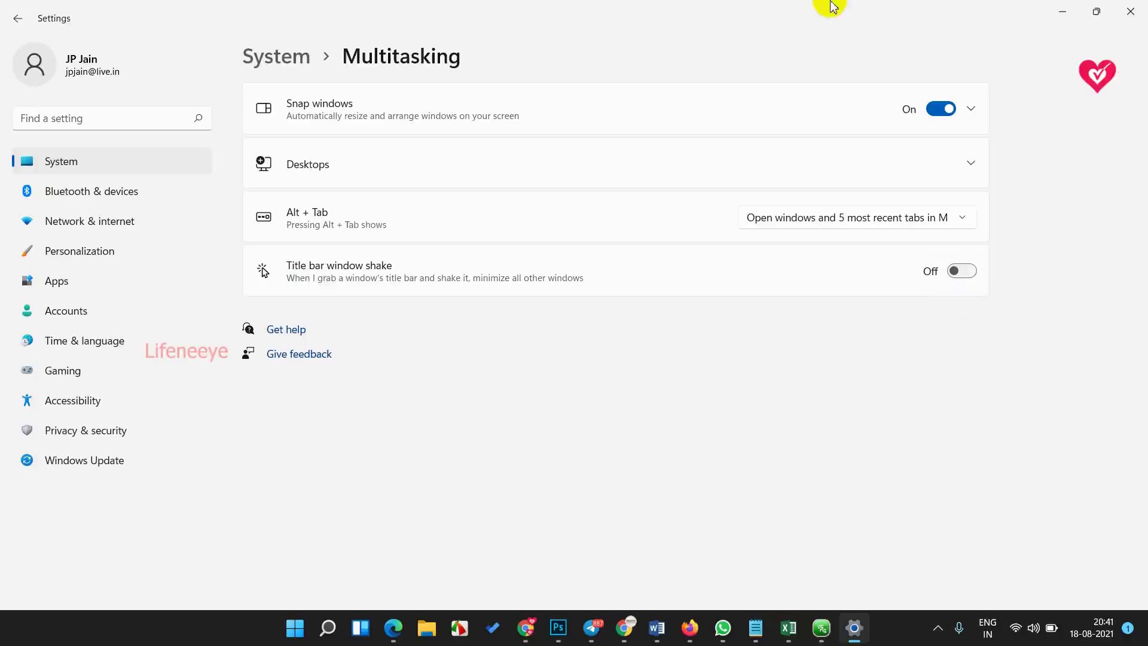
Shrink the Settings window, try shaking it by its title bar over Excel, and maximize it again
double_click(870, 11)
left_click_drag(870, 11, 818, 37)
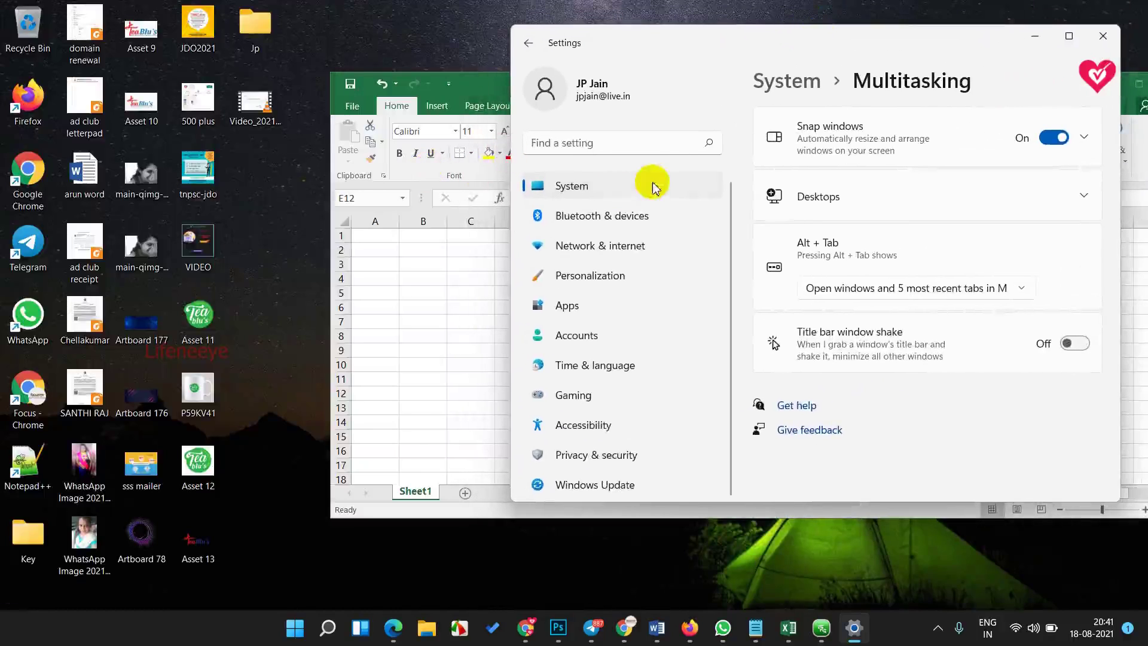
left_click(1070, 36)
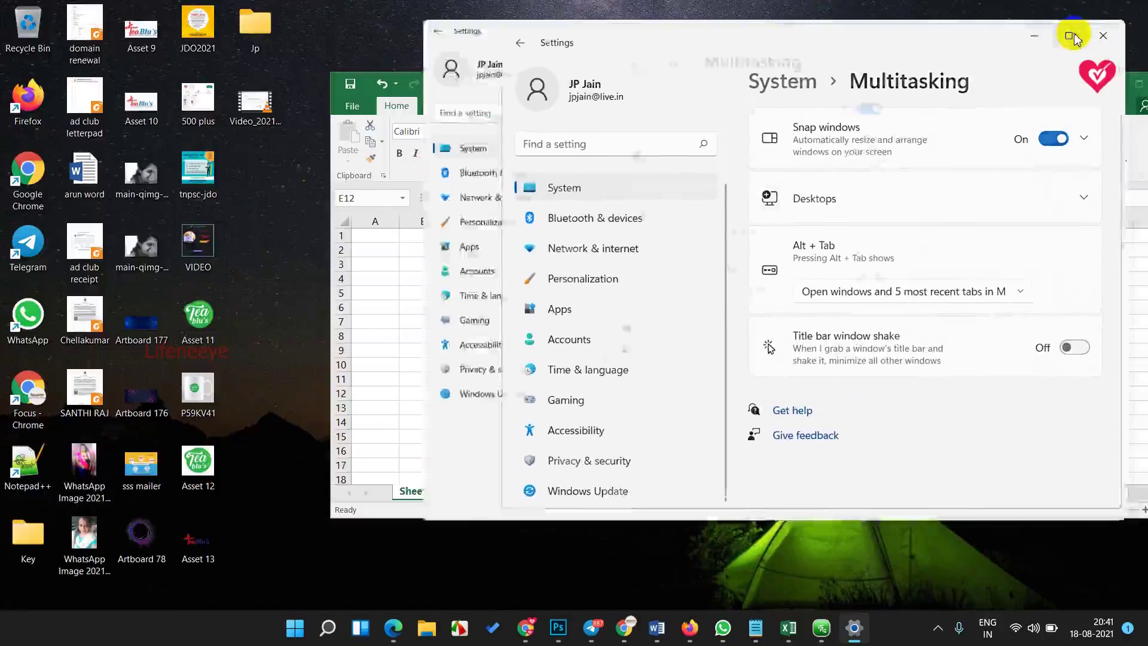
Turn on Title bar window shake, shake the Settings window to minimize the others, and maximize it again
left_click(968, 270)
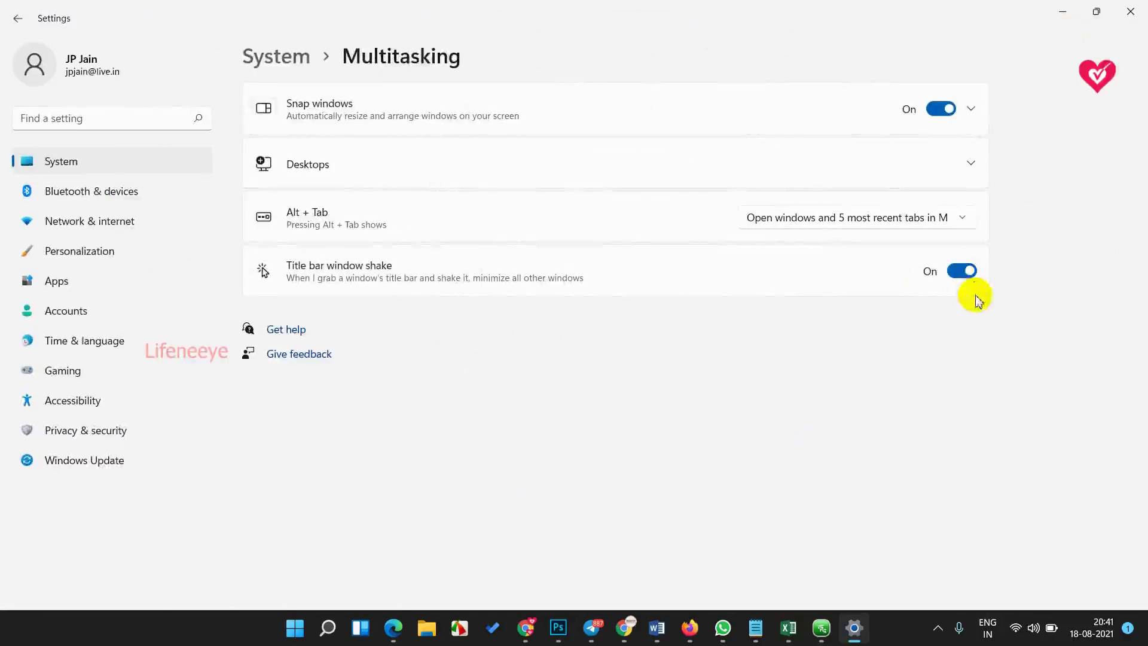
mouse_move(800, 5)
left_mouse_down()
mouse_move(784, 18)
mouse_move(730, 13)
mouse_move(761, 11)
left_mouse_up()
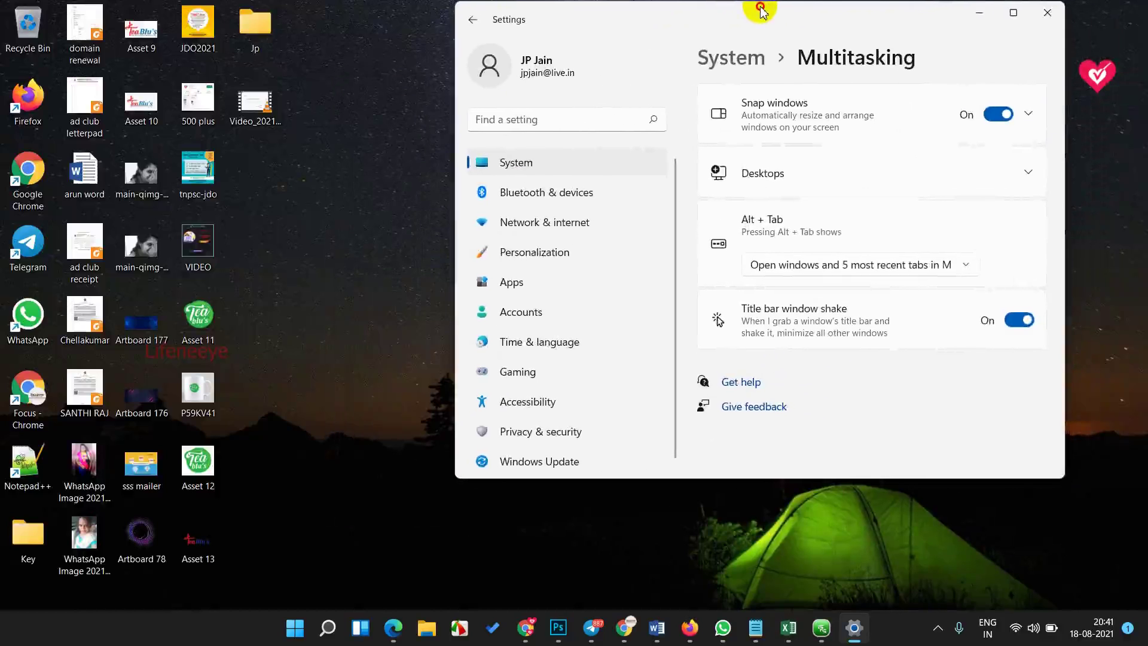
left_click(1015, 13)
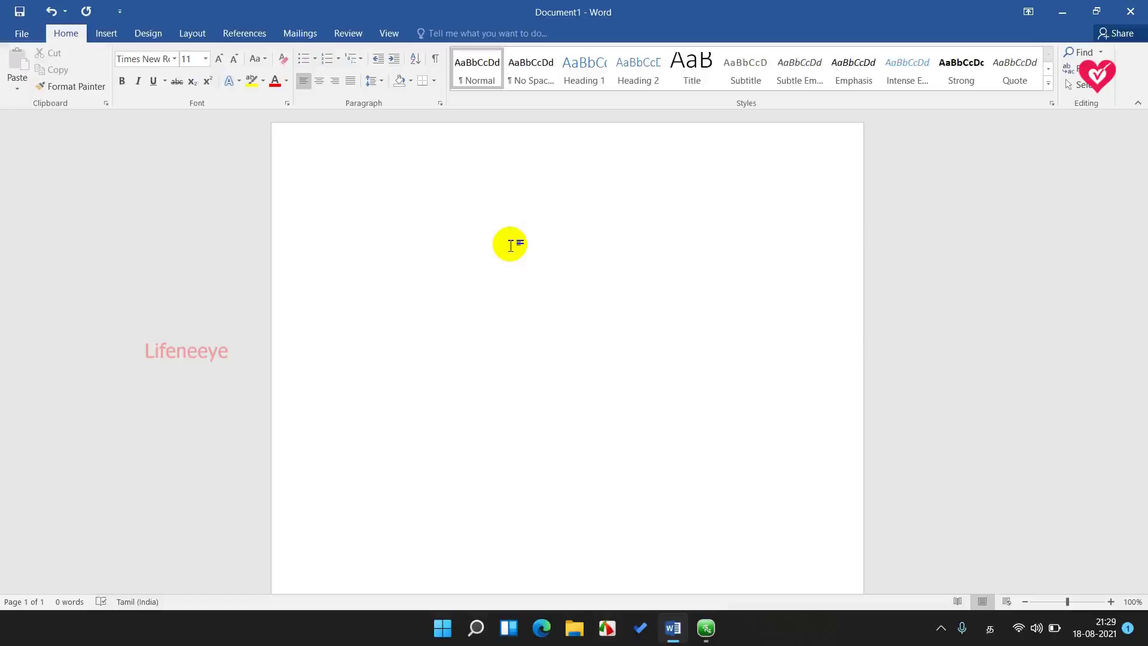
Switch to the blank Word document and dictate a Tamil sentence beginning "வணக்கம் நண்பர்களே" using Windows voice typing
key("super+h")
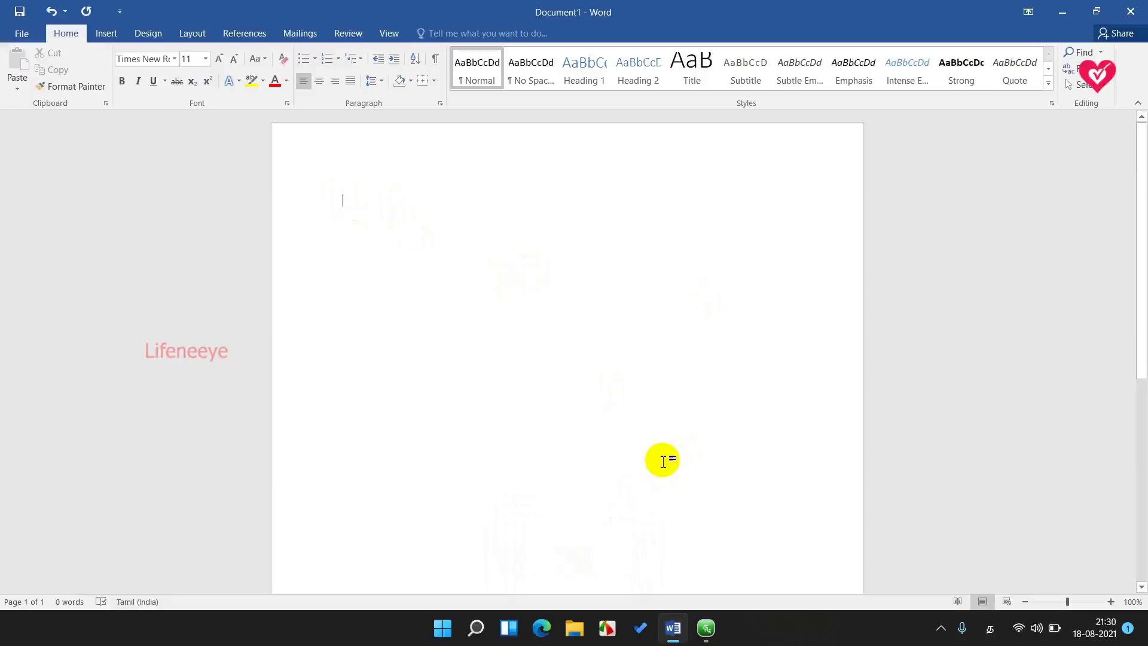
key("super+h")
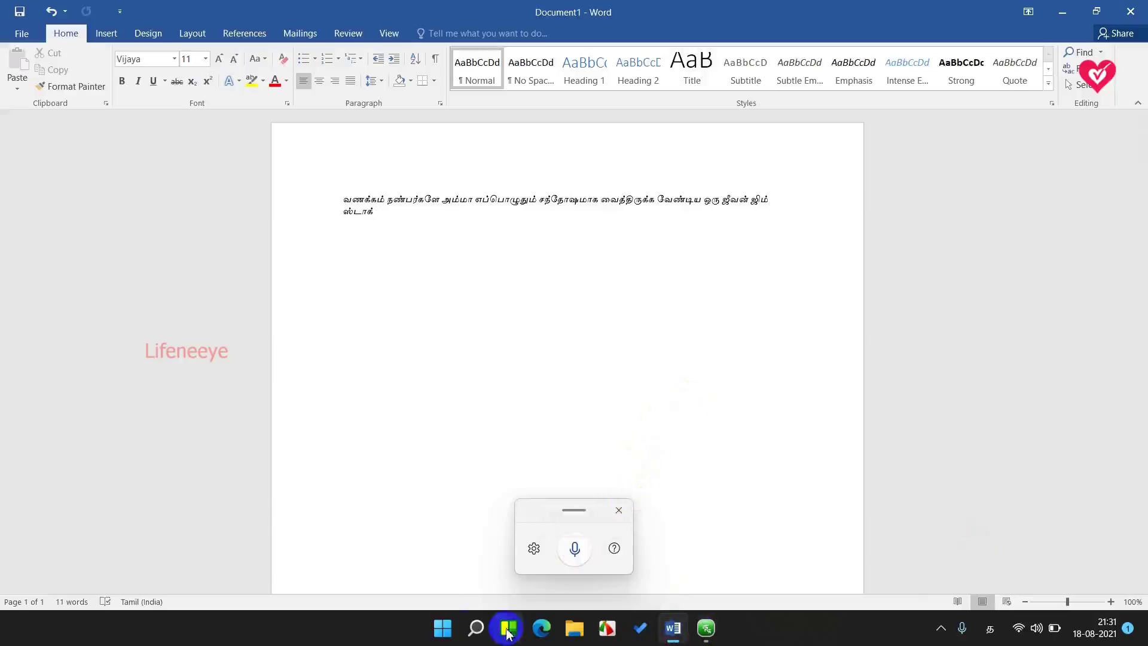
Open the Tamil (India) language options in Windows Settings and look at the keyboards available to add
left_click(444, 630)
left_click(759, 189)
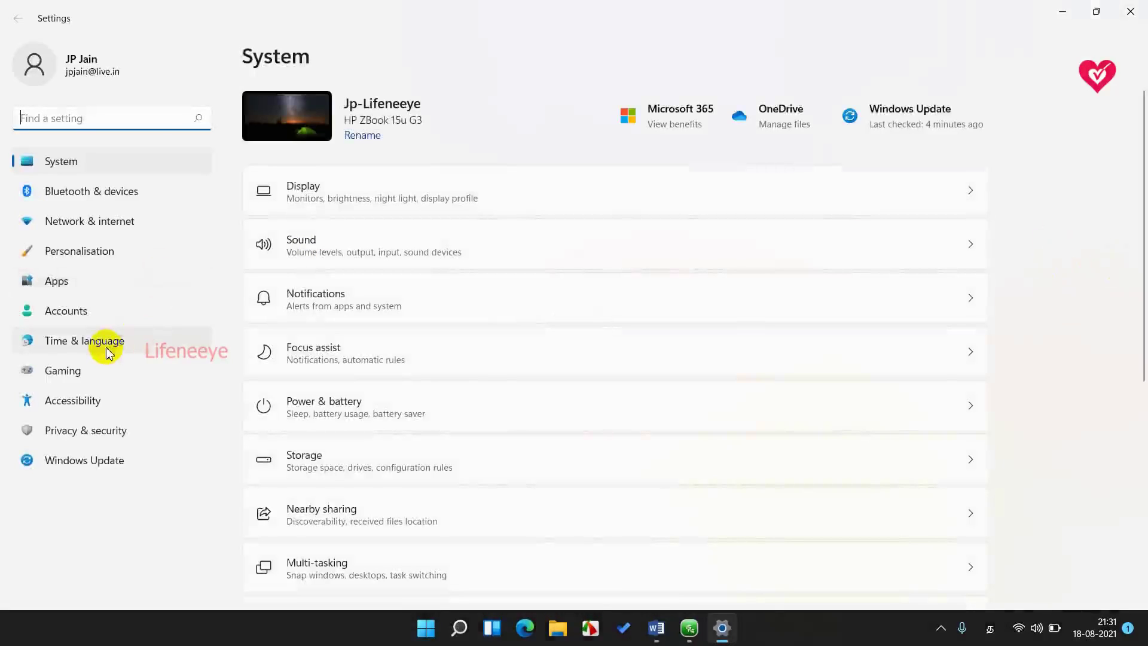
left_click(107, 352)
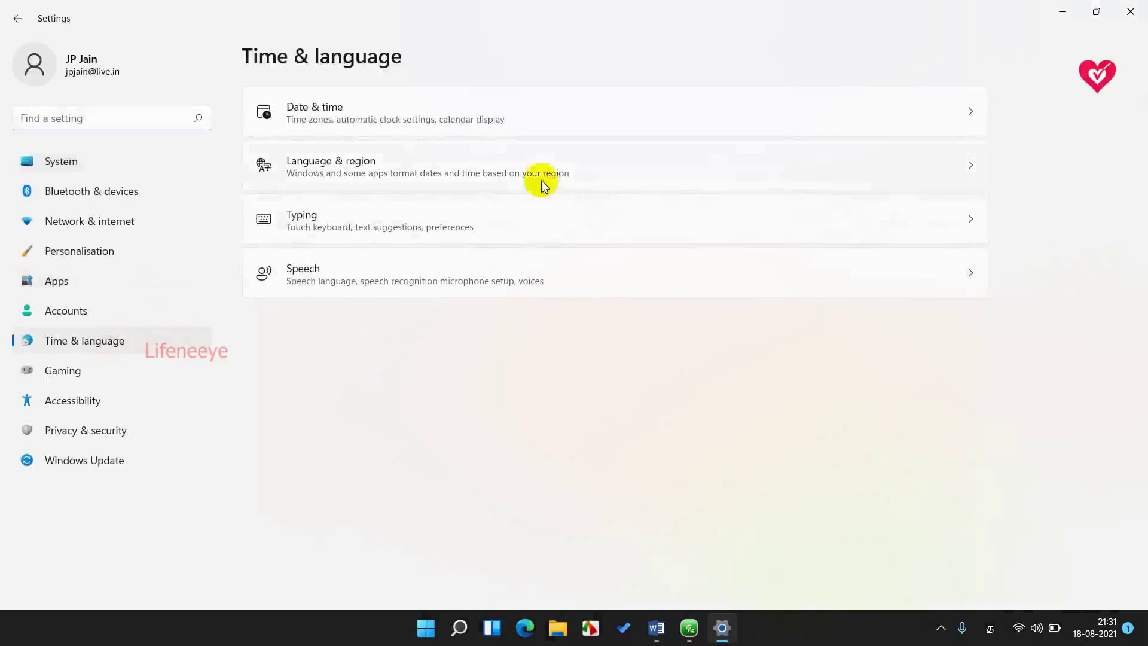
left_click(522, 175)
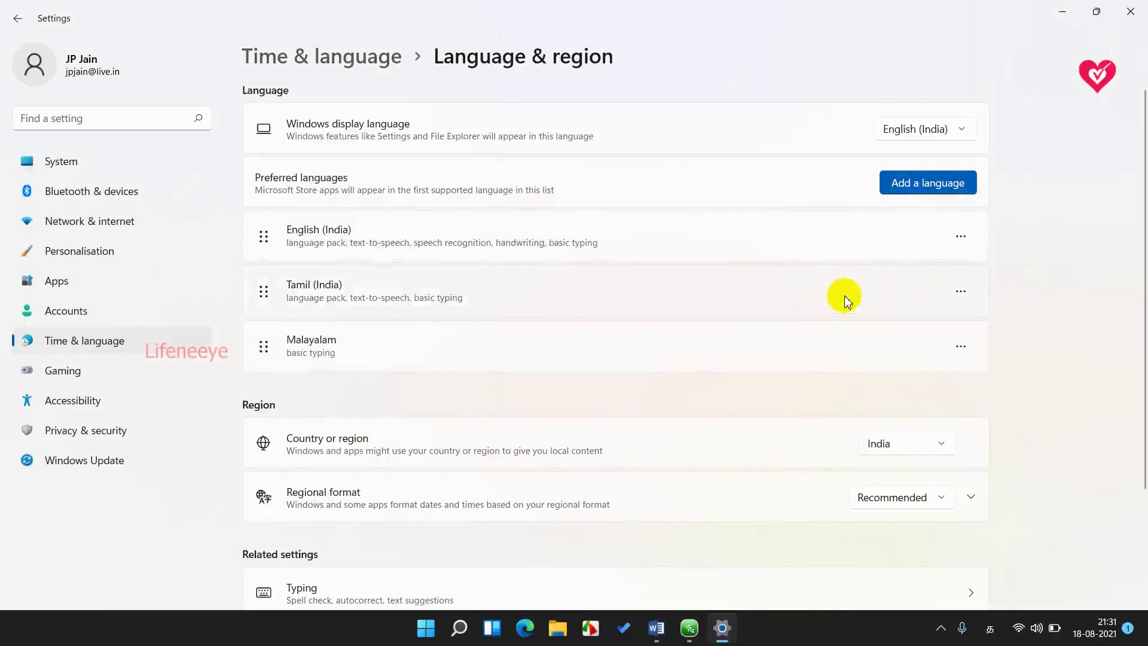
left_click(962, 292)
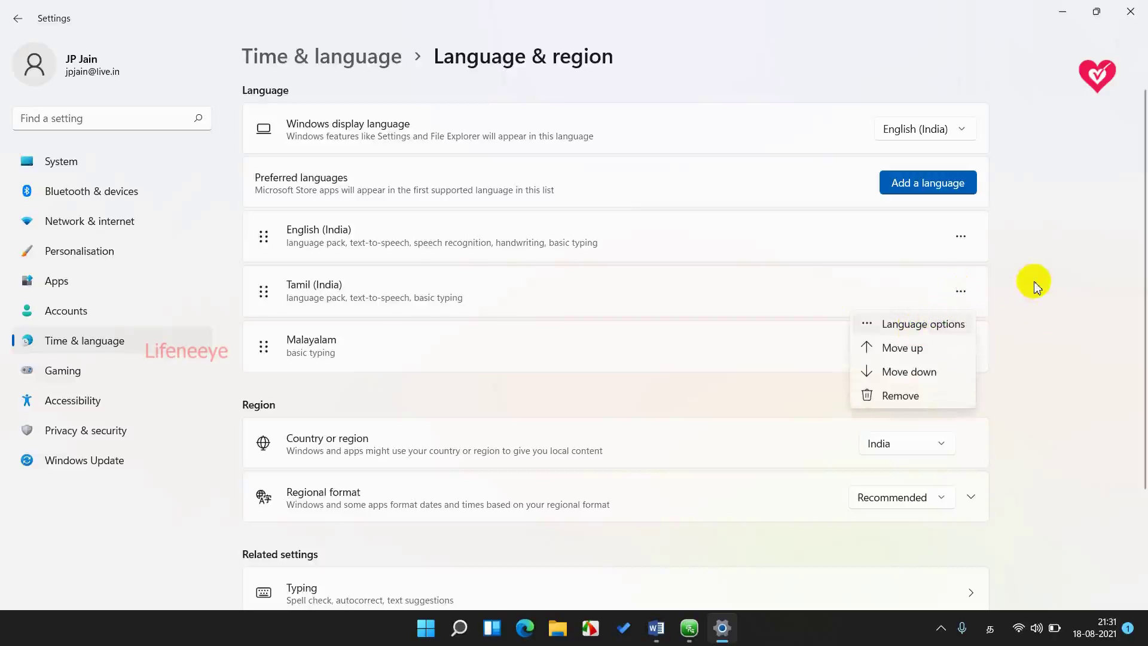
key("Return")
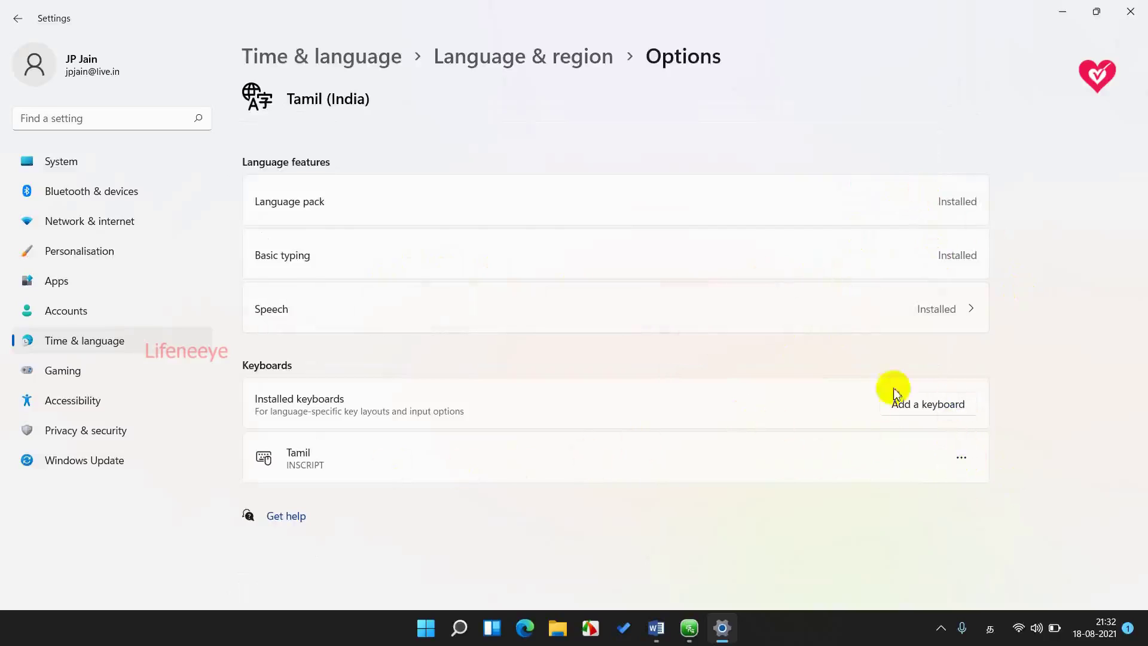
left_click(921, 406)
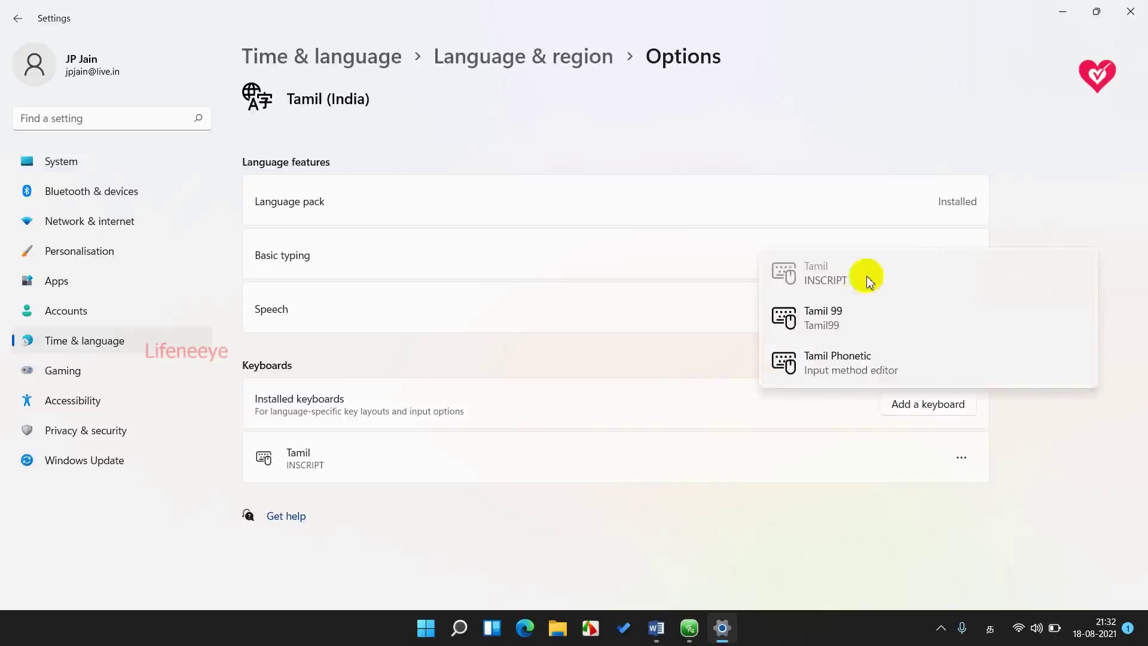
left_click(734, 502)
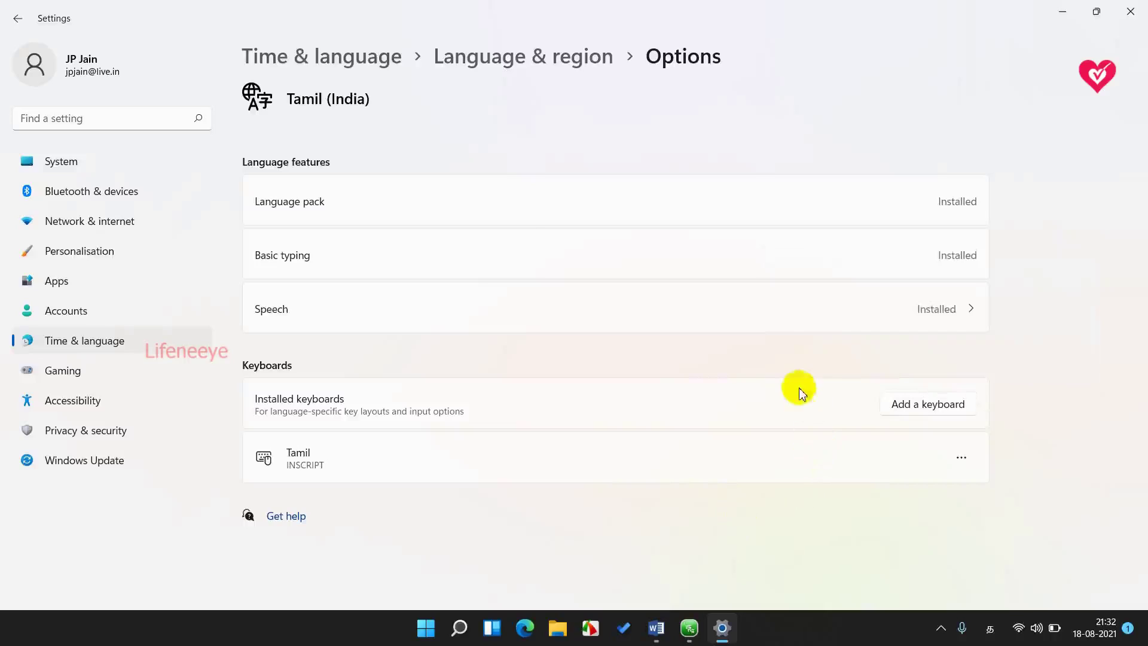
View the installed keyboard layouts, switch to English (United States), and switch back to Tamil (India)
left_click(998, 628)
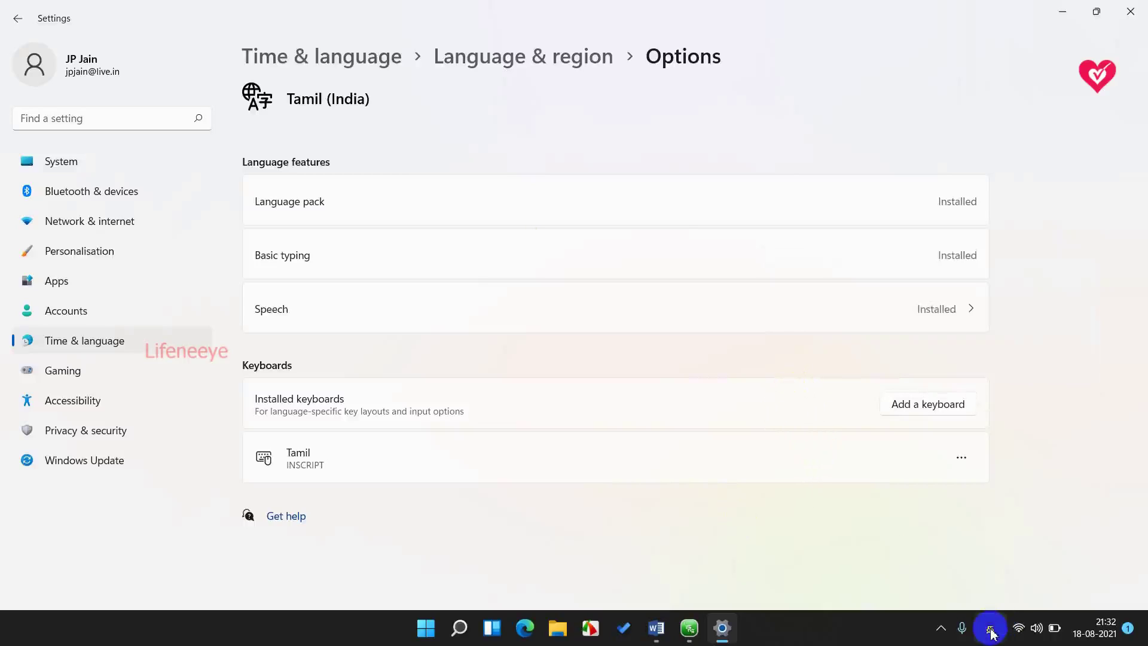
left_click(990, 631)
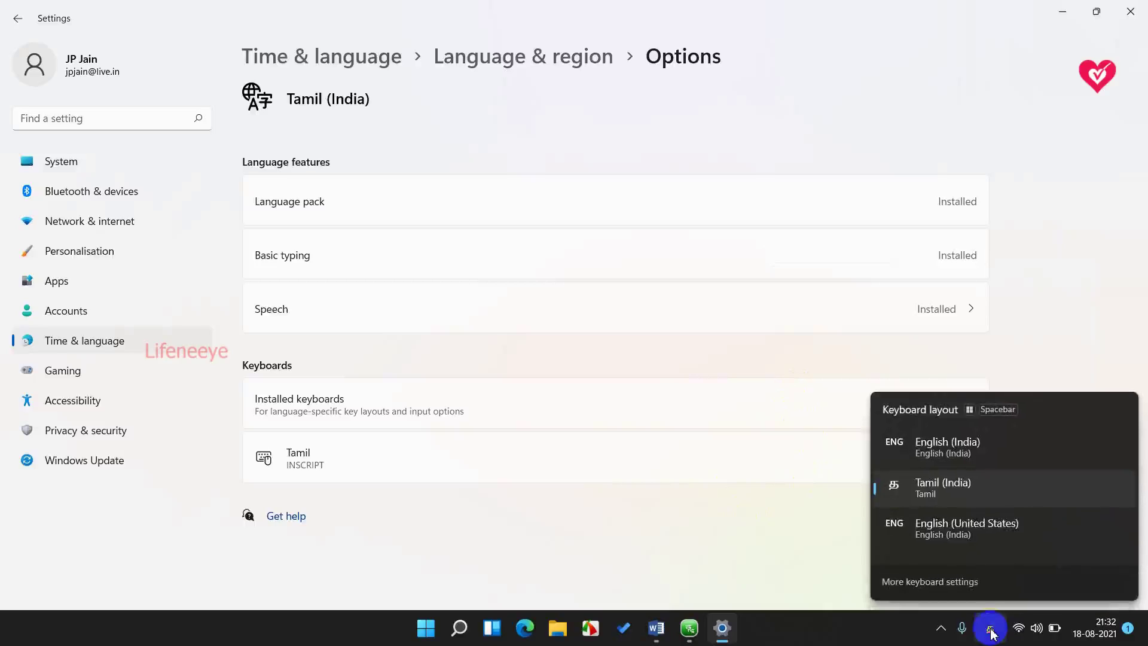
left_click(863, 634)
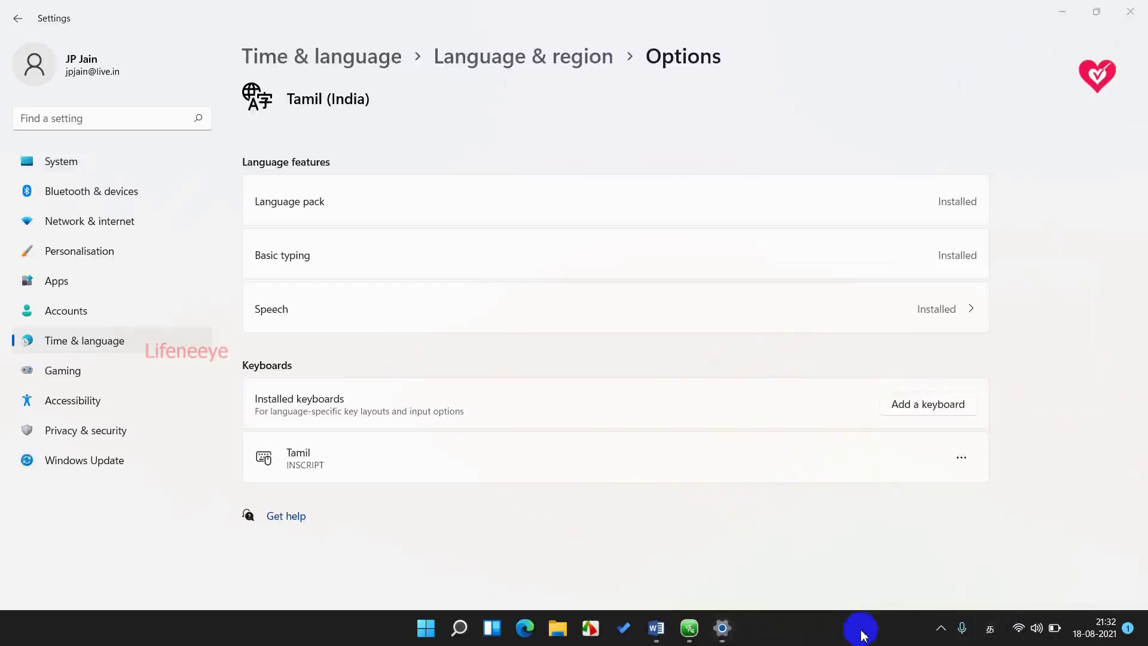
key("super+space")
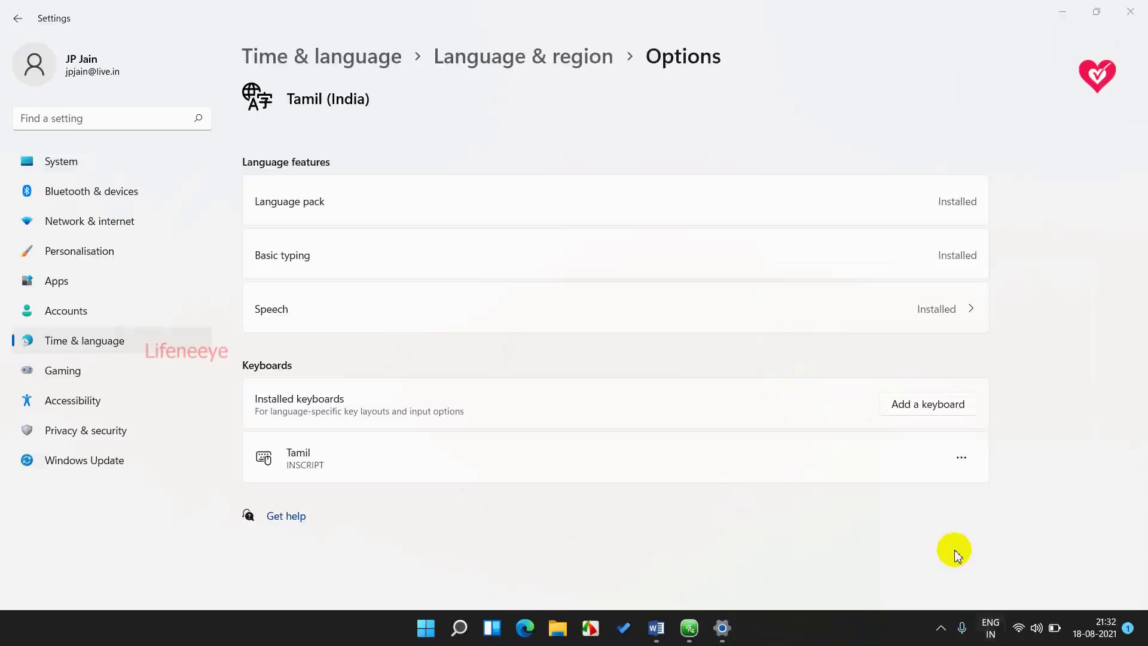
left_click(991, 621)
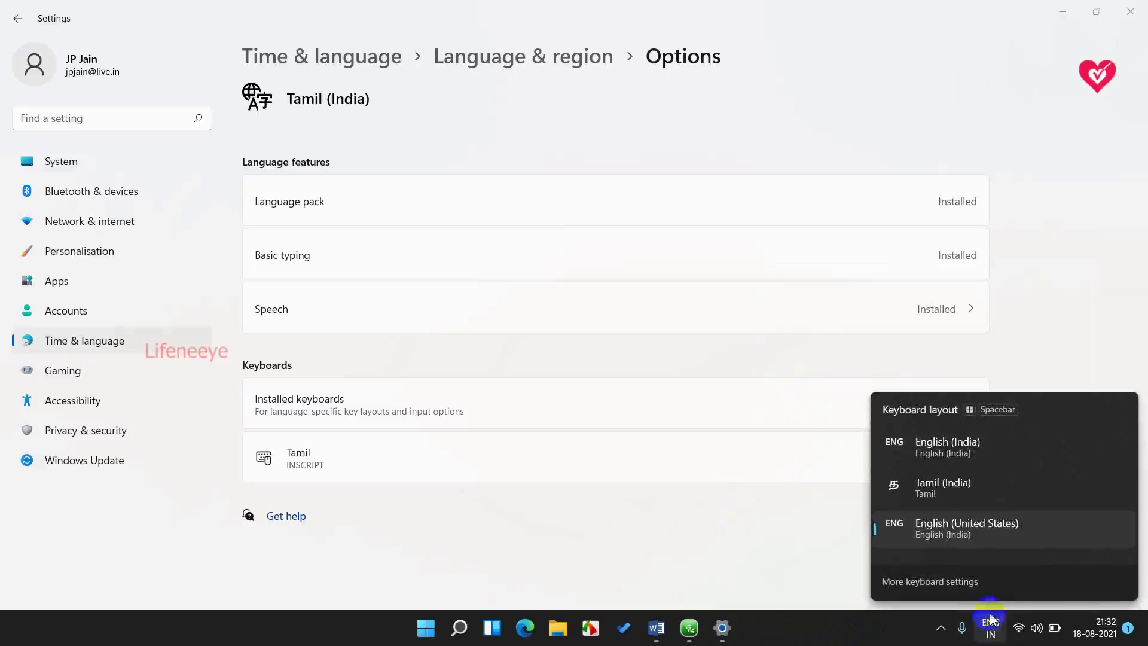
left_click(981, 484)
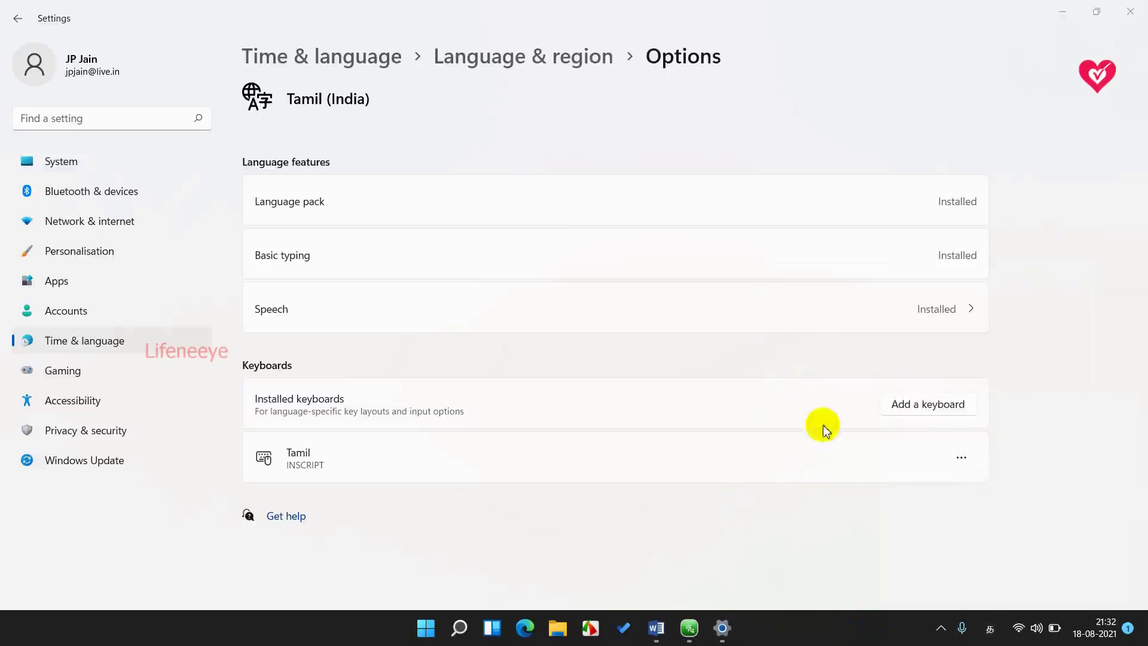
In the Word document, delete the Tamil text and dictate a new sentence beginning "வணக்கம் நண்பர்களே நீங்கள் அனைவரும்" with voice typing
left_click(656, 628)
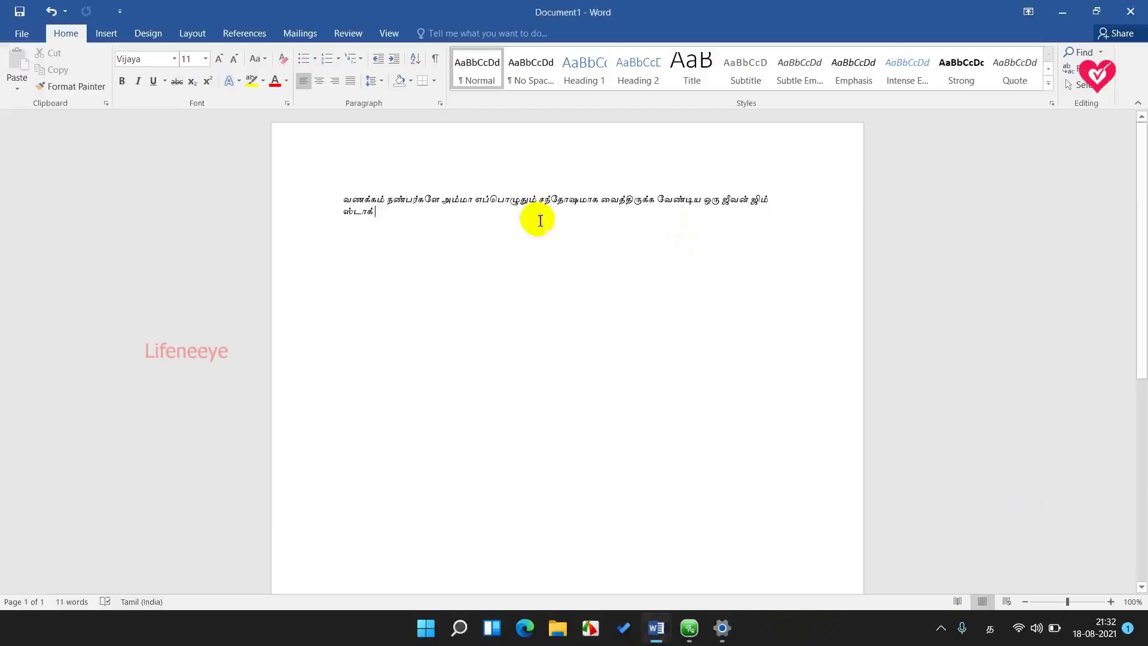
triple_click(308, 184)
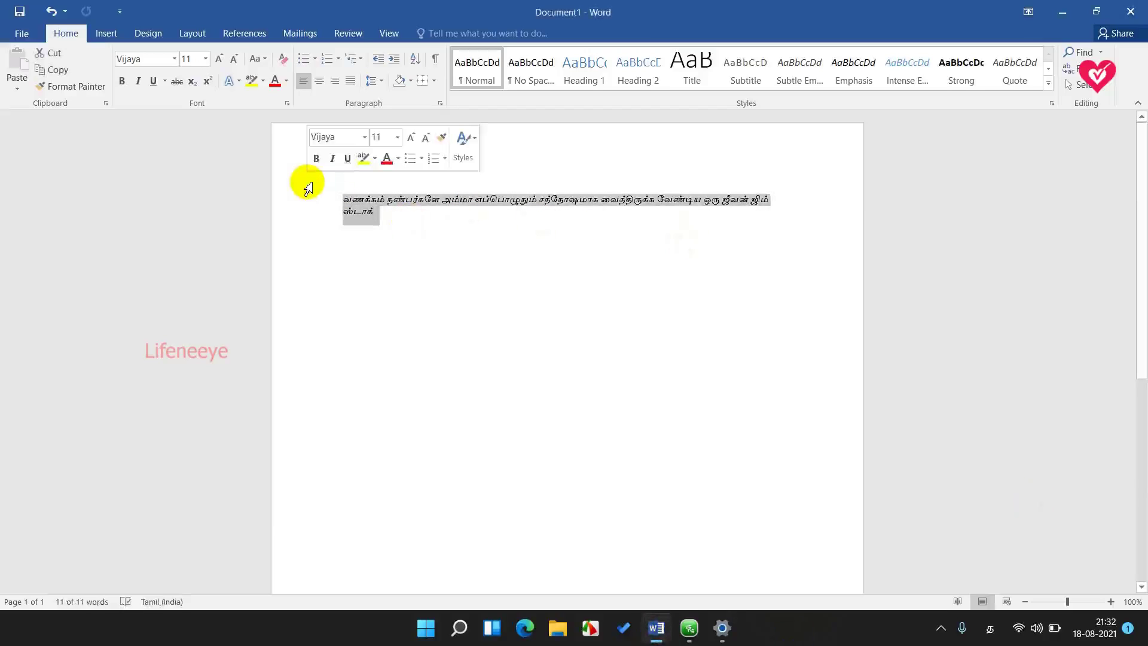
key("Delete")
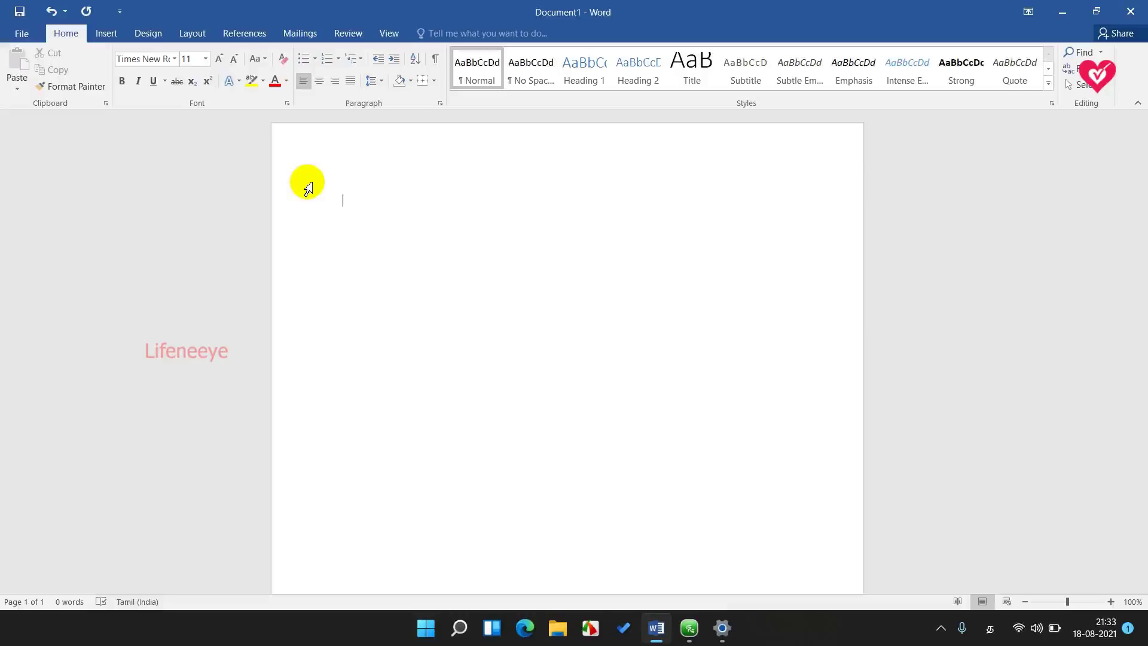
key("super+h")
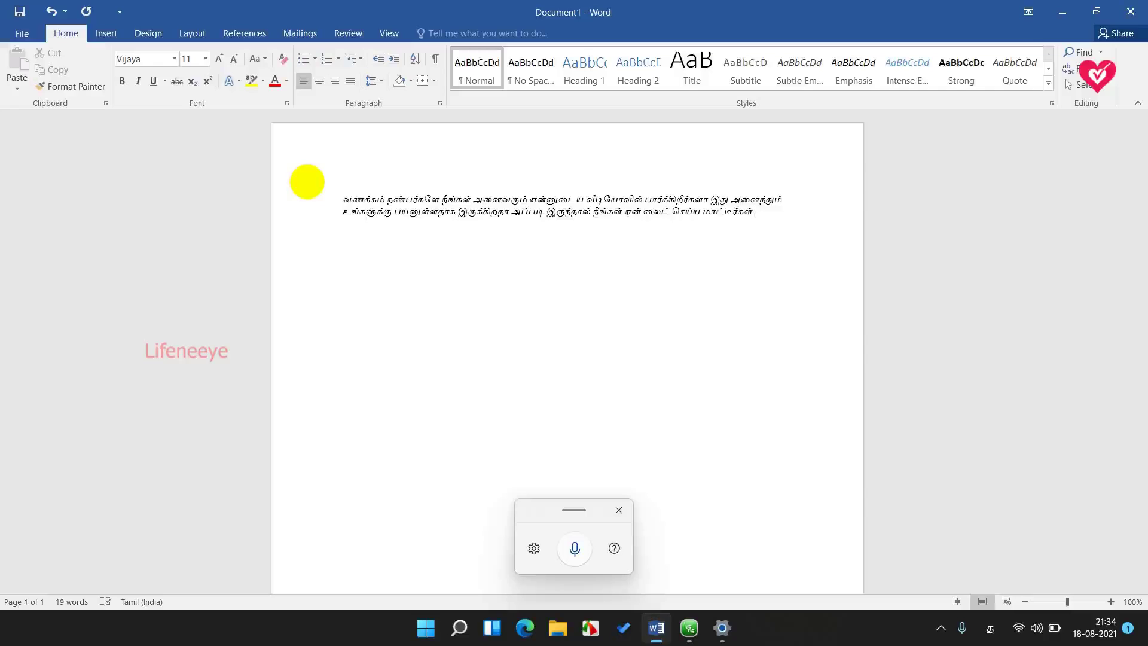
Open the Run dialog, switch the keyboard layout to English (India), and run notepad
key("super+r")
type("லதூா")
key("BackSpace")
key("BackSpace")
key("BackSpace")
key("BackSpace")
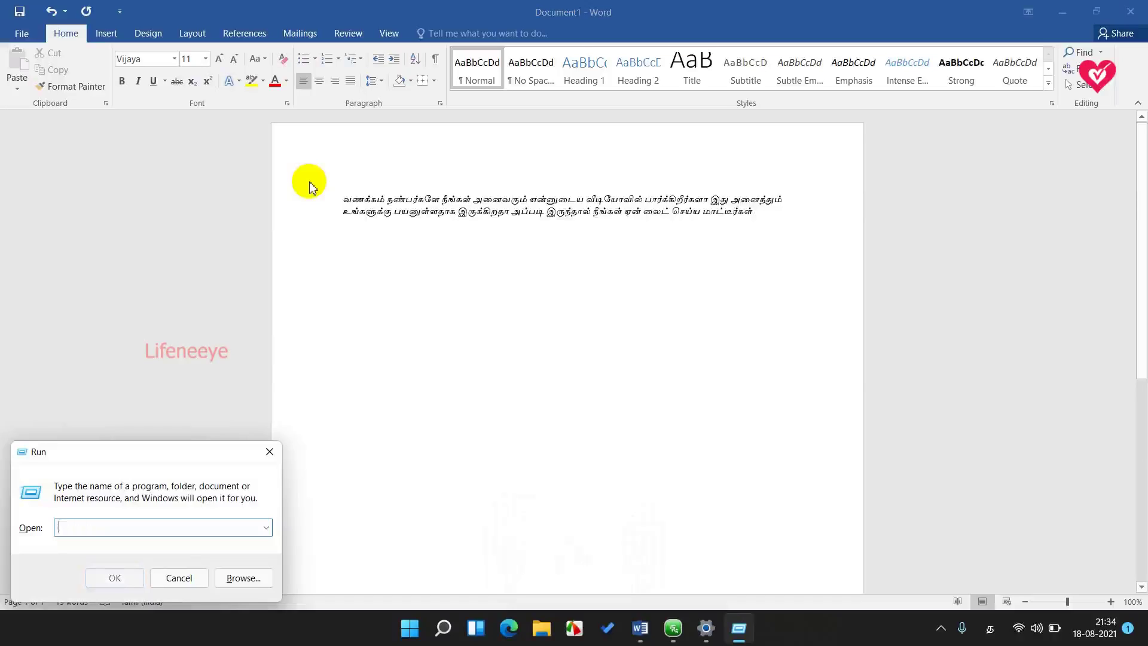
left_click(991, 628)
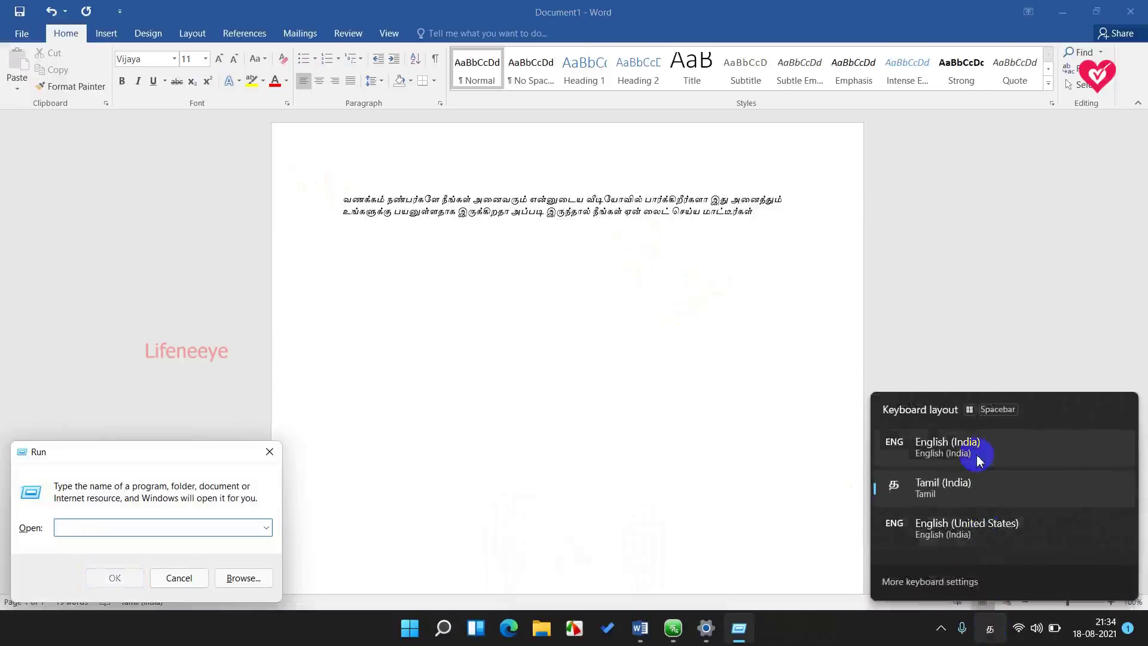
left_click(975, 459)
left_click(130, 530)
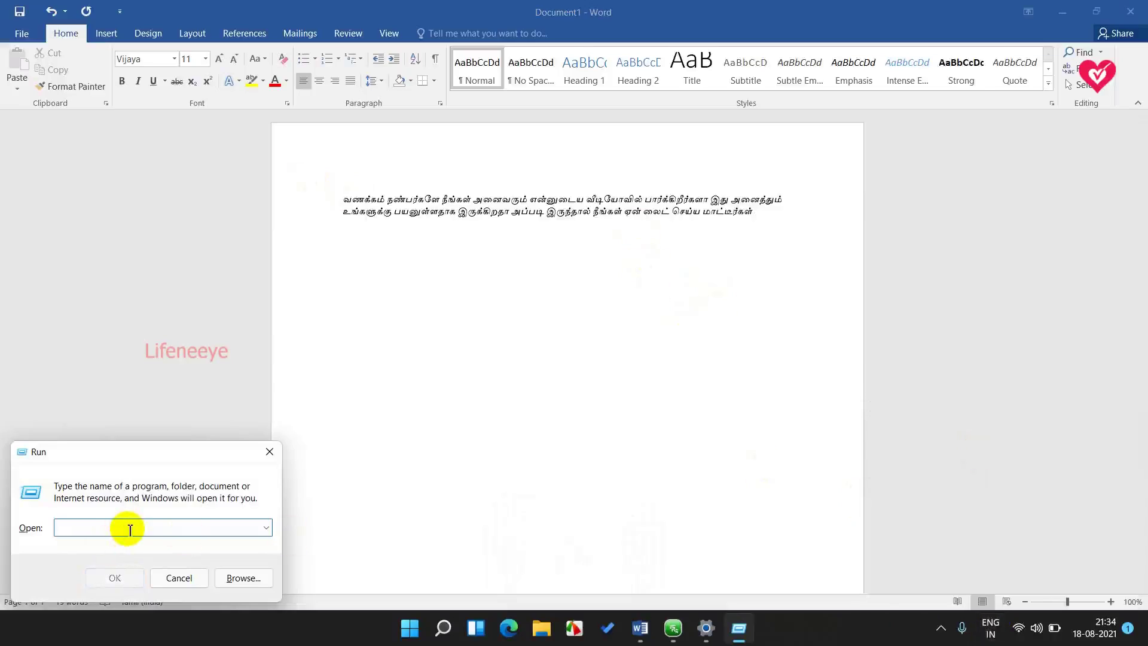
type("notepad")
key("Return")
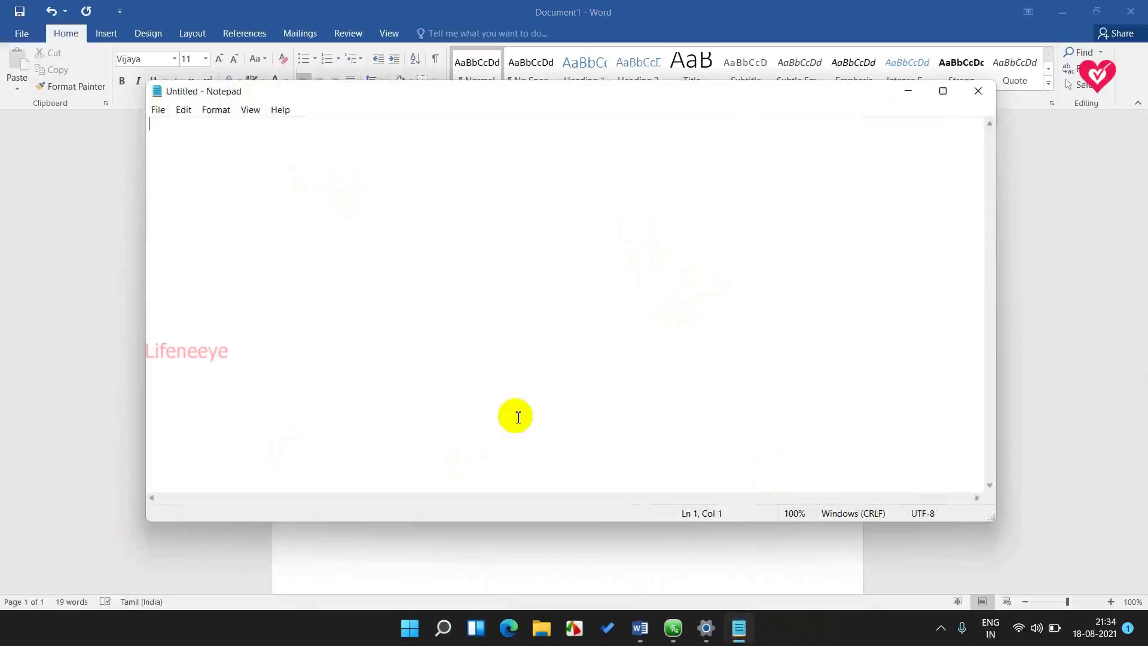
Dictate "Vanakkam nanbargal so weird" in Notepad with English voice typing and replace it with the dictated words "my little"
key("super+h")
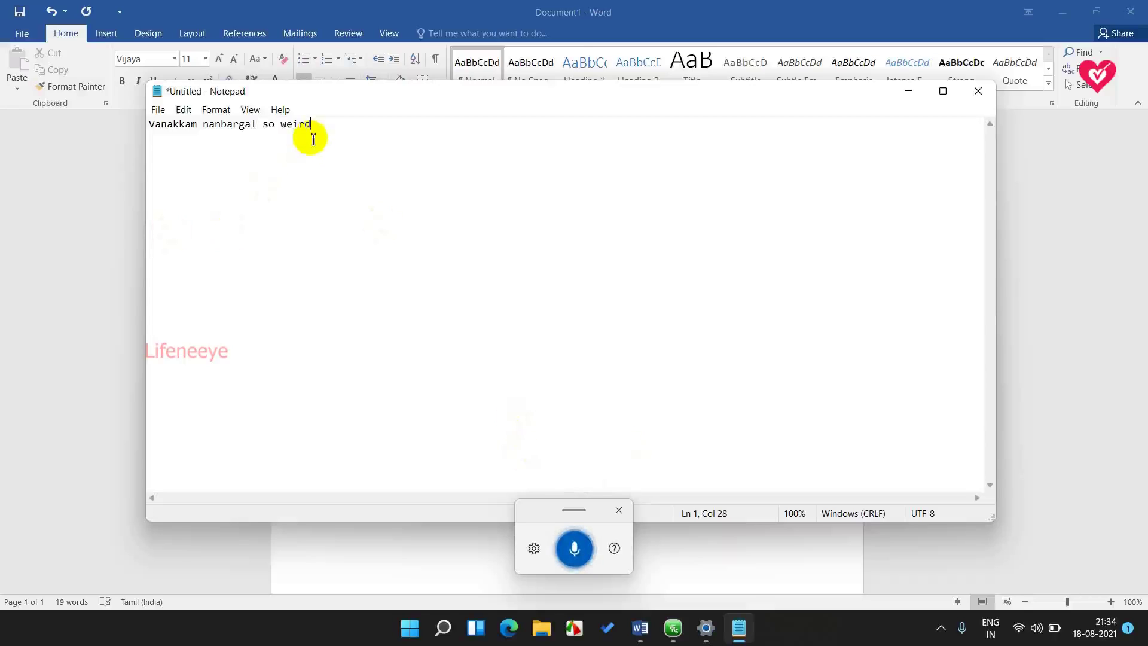
left_click_drag(348, 146, 153, 128)
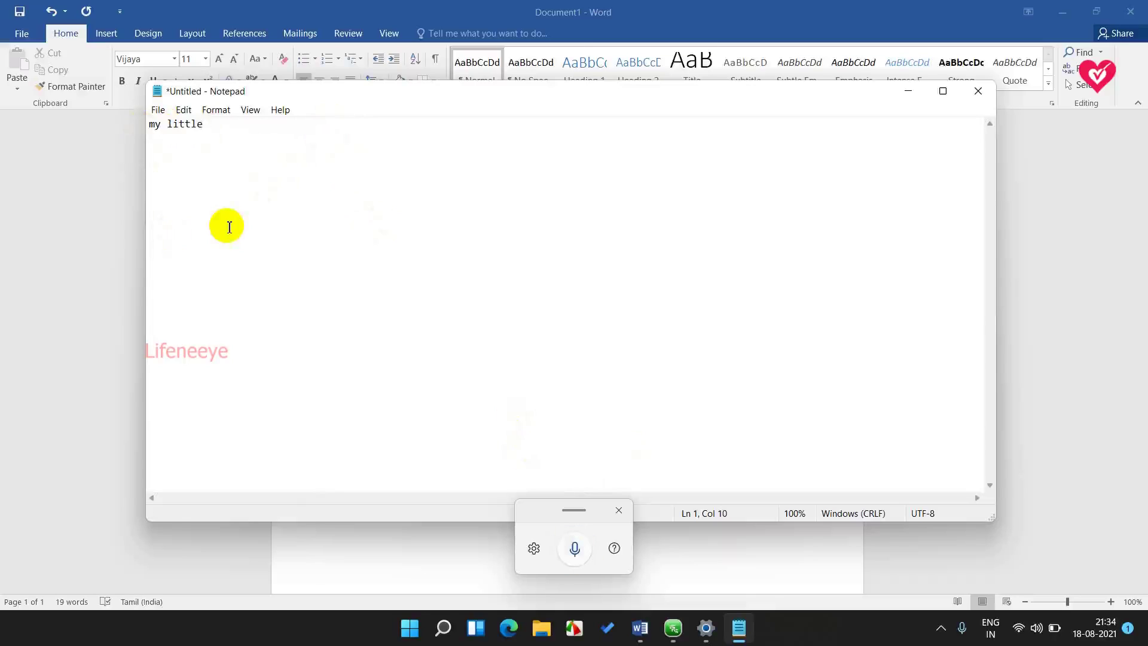
Switch the keyboard layout to Tamil (India), dictate Tamil text ending "வணக்கம் நண்பர்களே" after "my little", and select the whole line
left_click(998, 630)
left_click(966, 488)
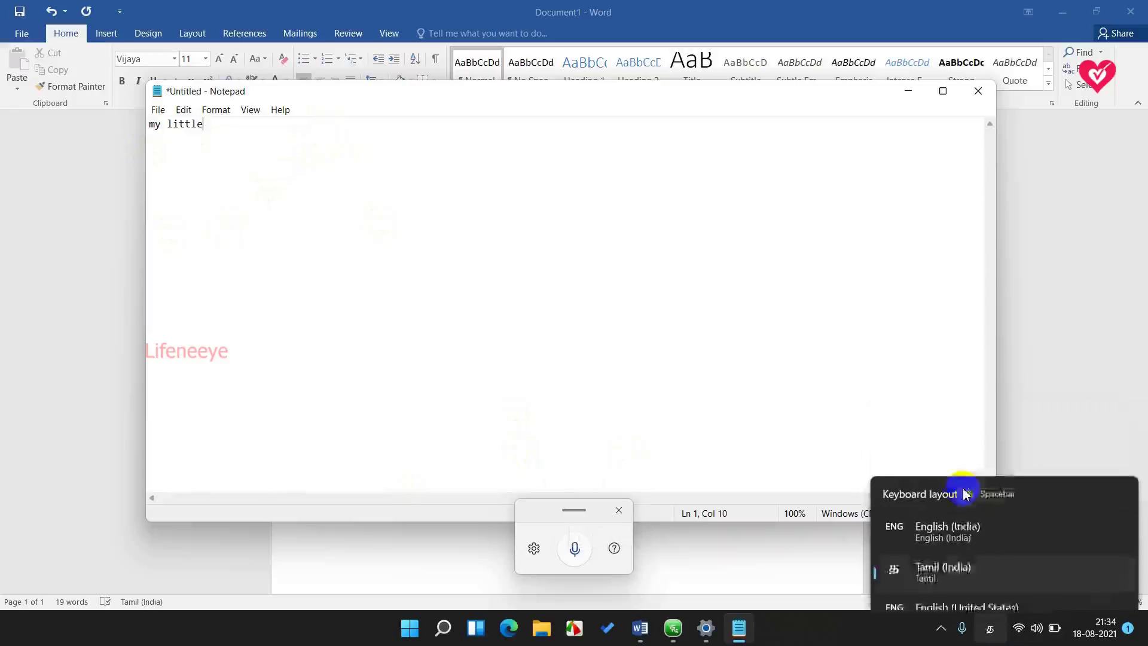
key("super+h")
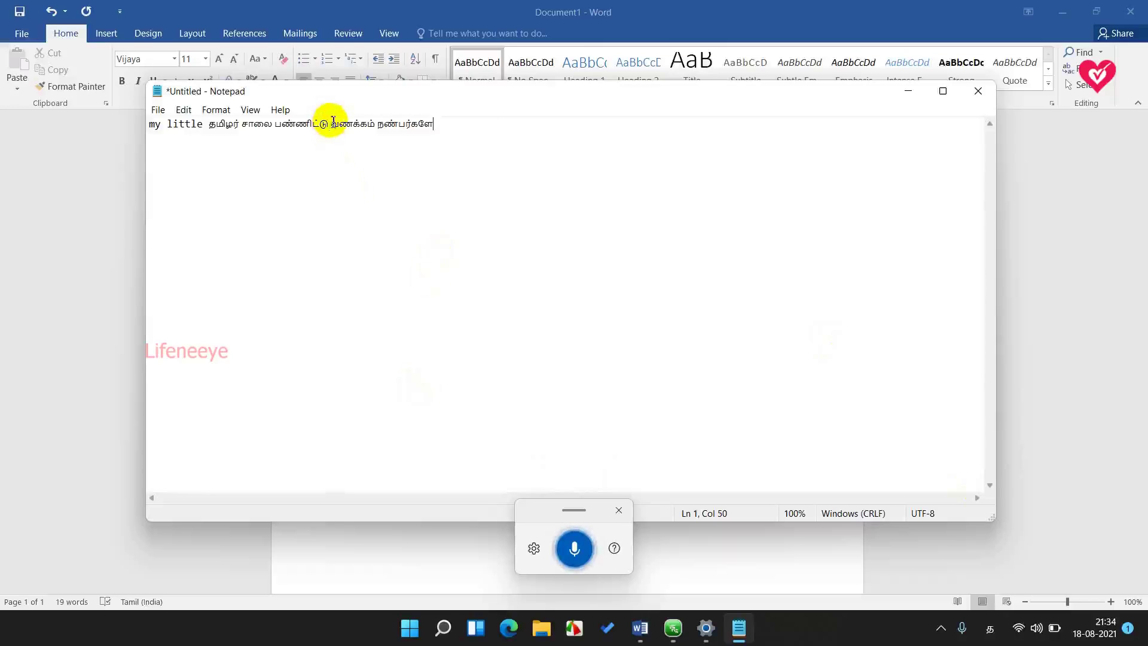
left_click_drag(479, 123, 62, 144)
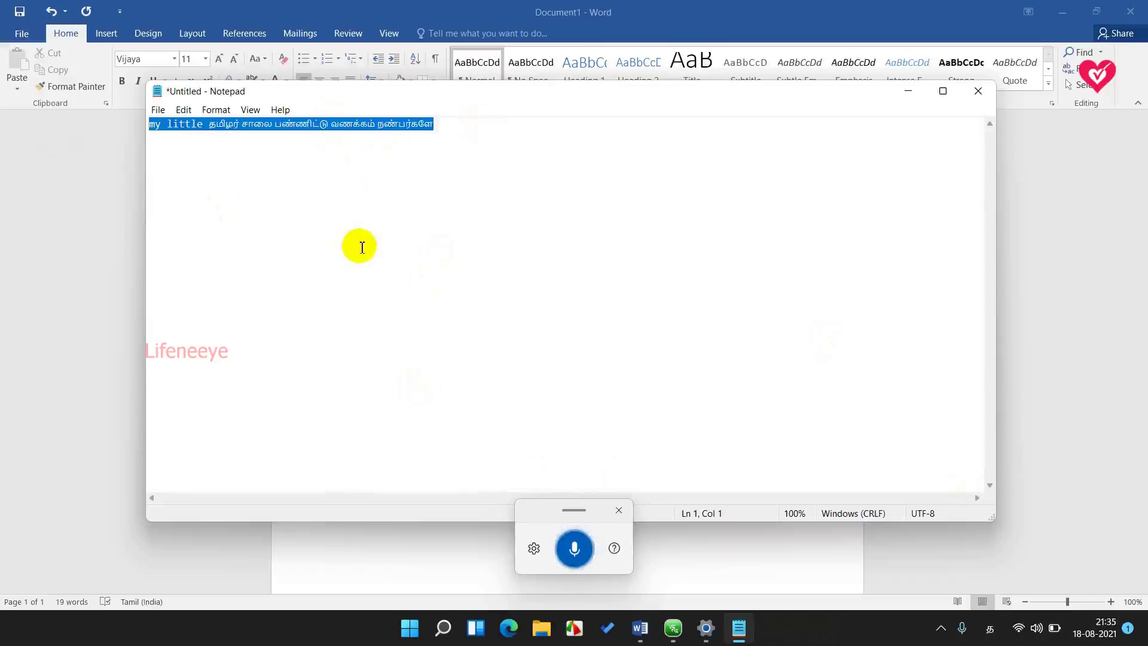